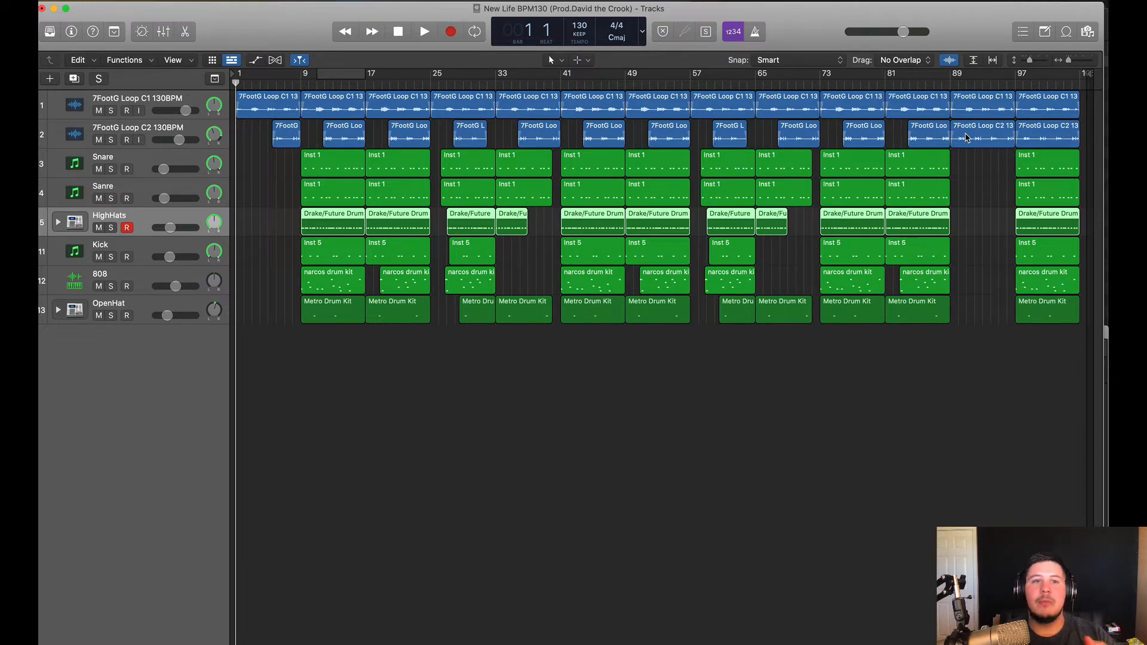
Select the 7FootG Loop C2 region and play the beat from bar 1
click(967, 133)
click(766, 440)
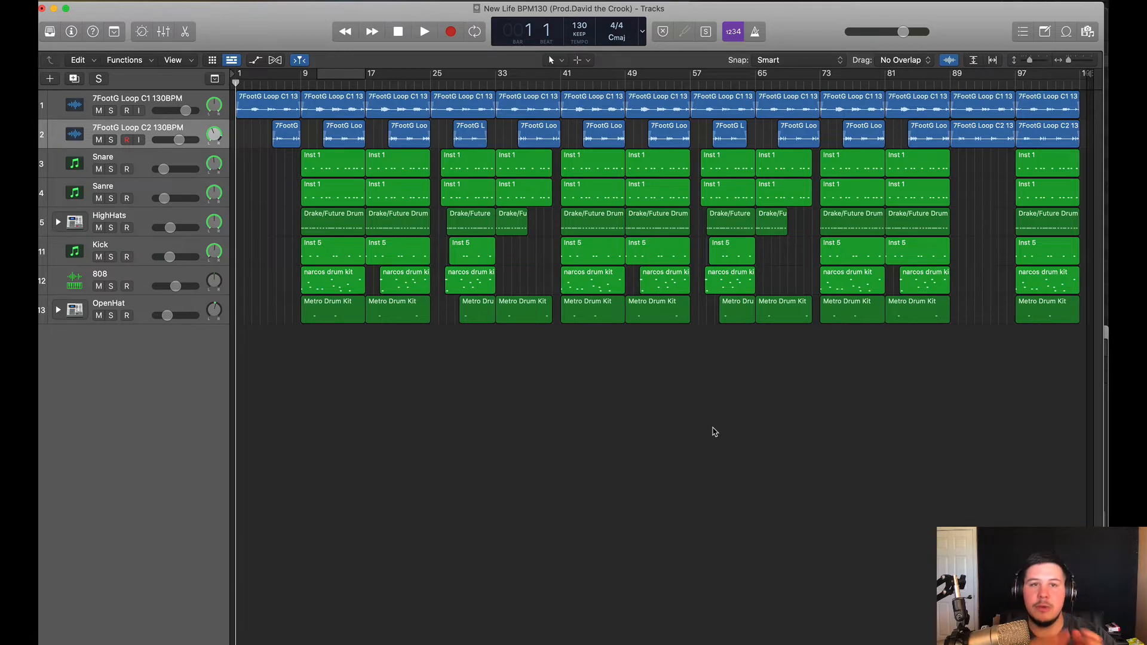
key(space)
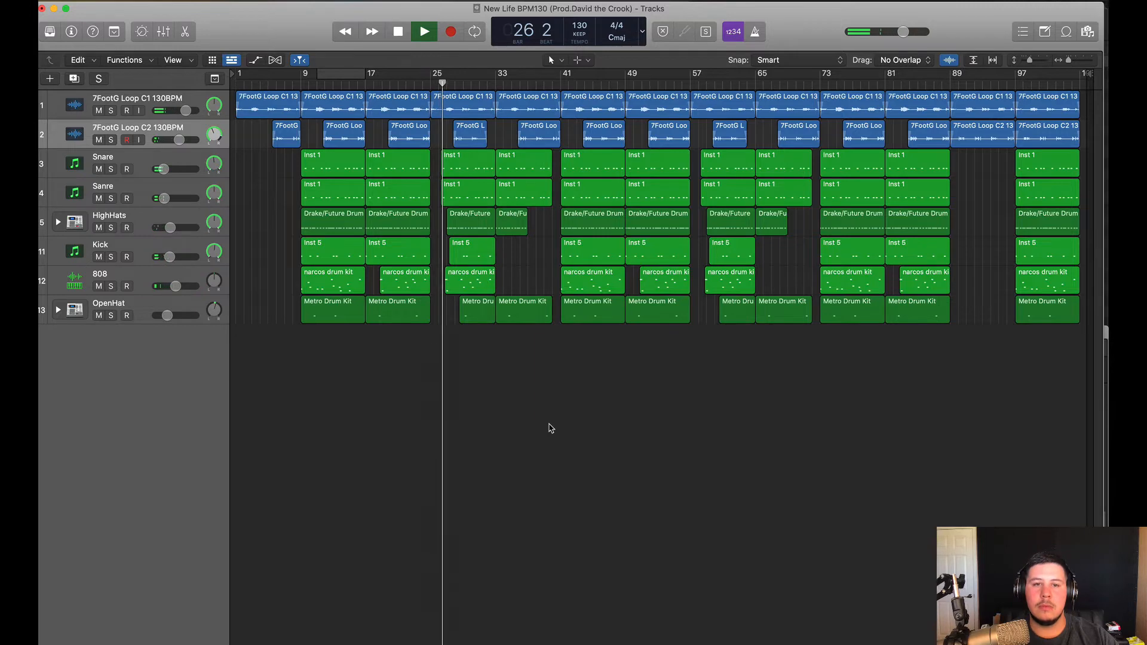
Stop playback, show the mixer below the tracks and select the first guitar loop track
key(x)
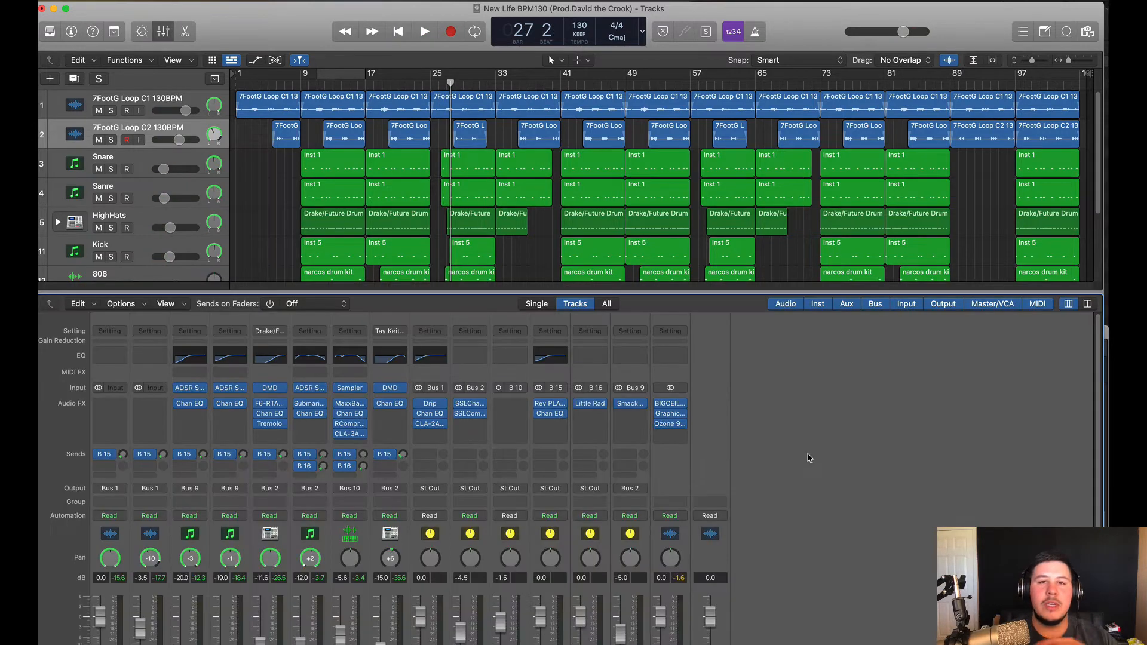
key(space)
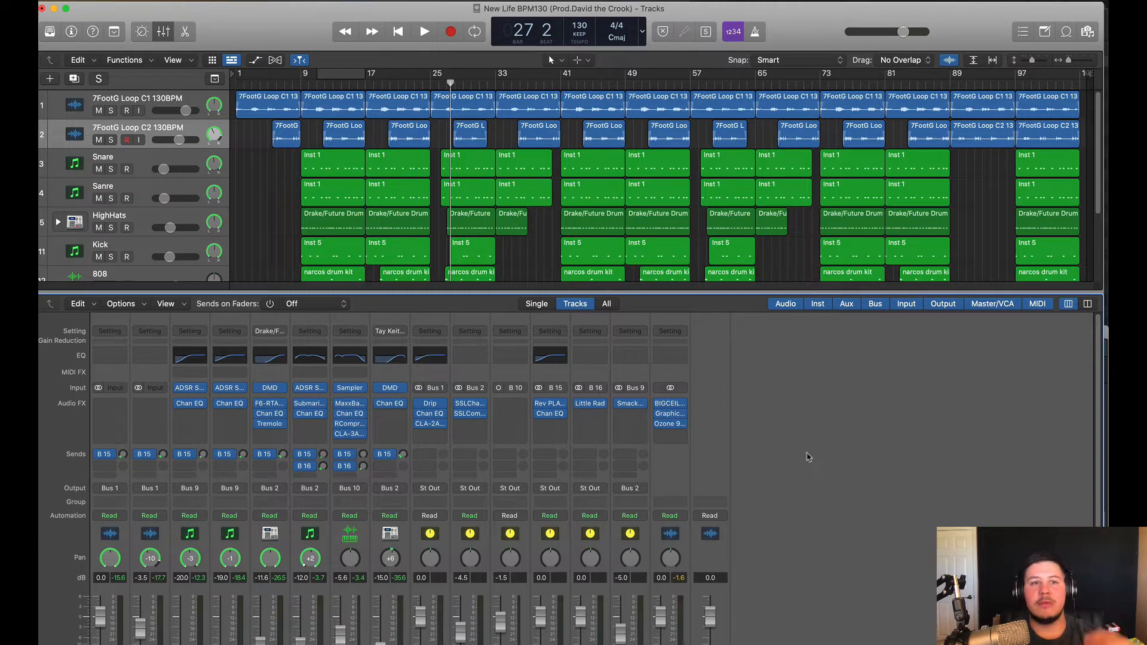
click(153, 101)
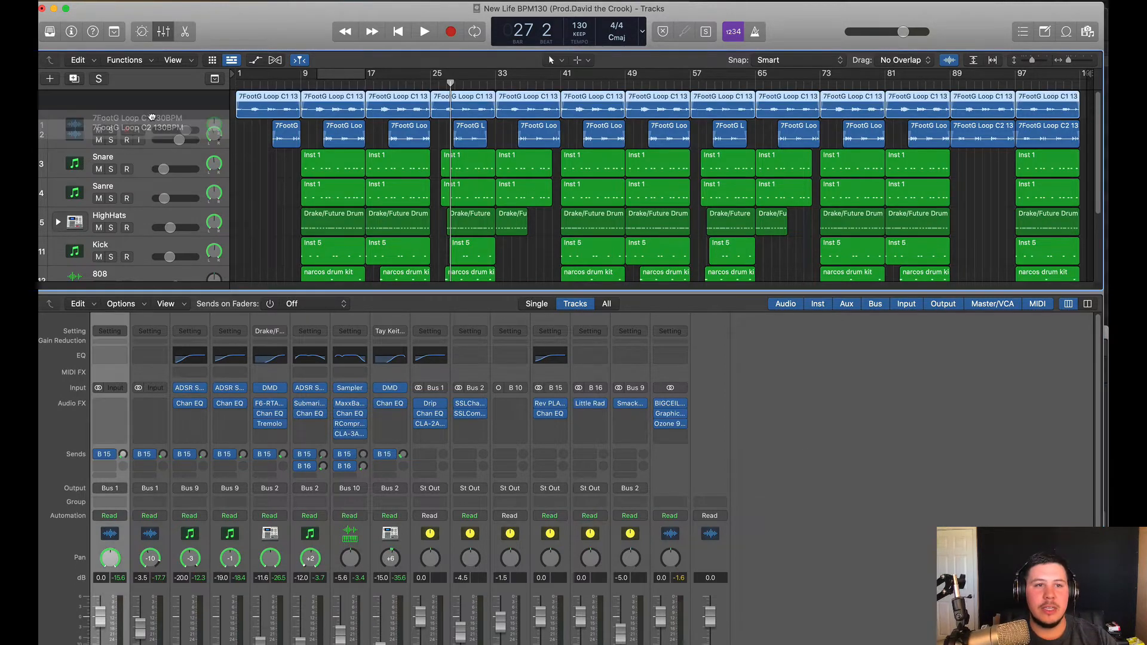
scroll(109, 526, down, 1)
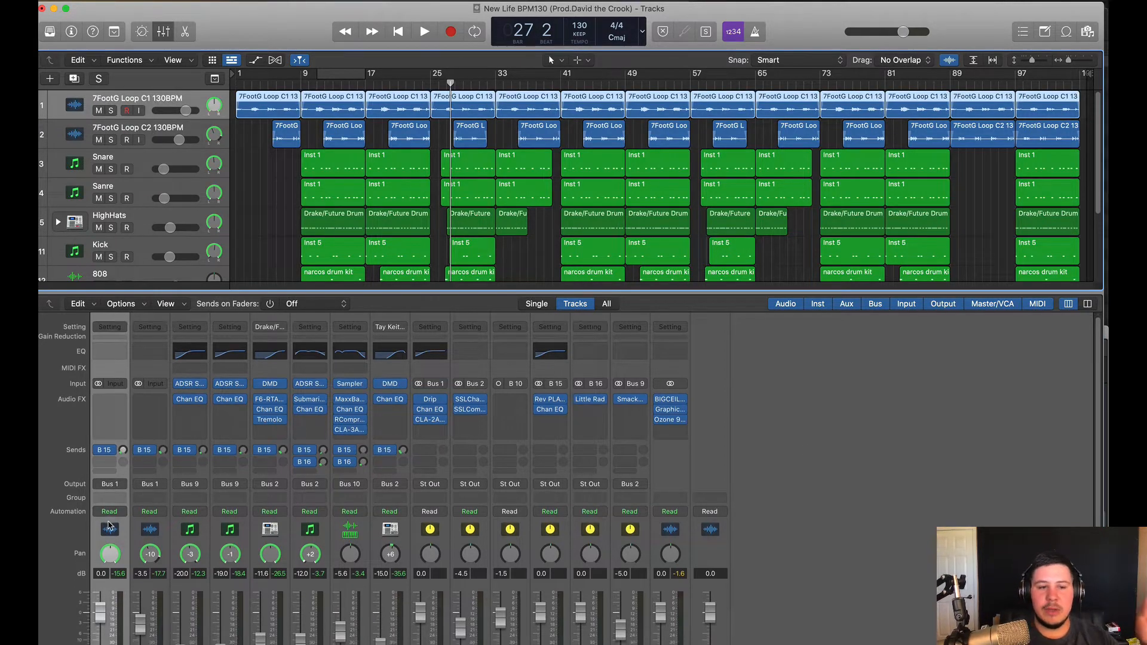
Check the guitar loop's output routing, leaving it on Bus 1
click(109, 485)
mouse_move(131, 517)
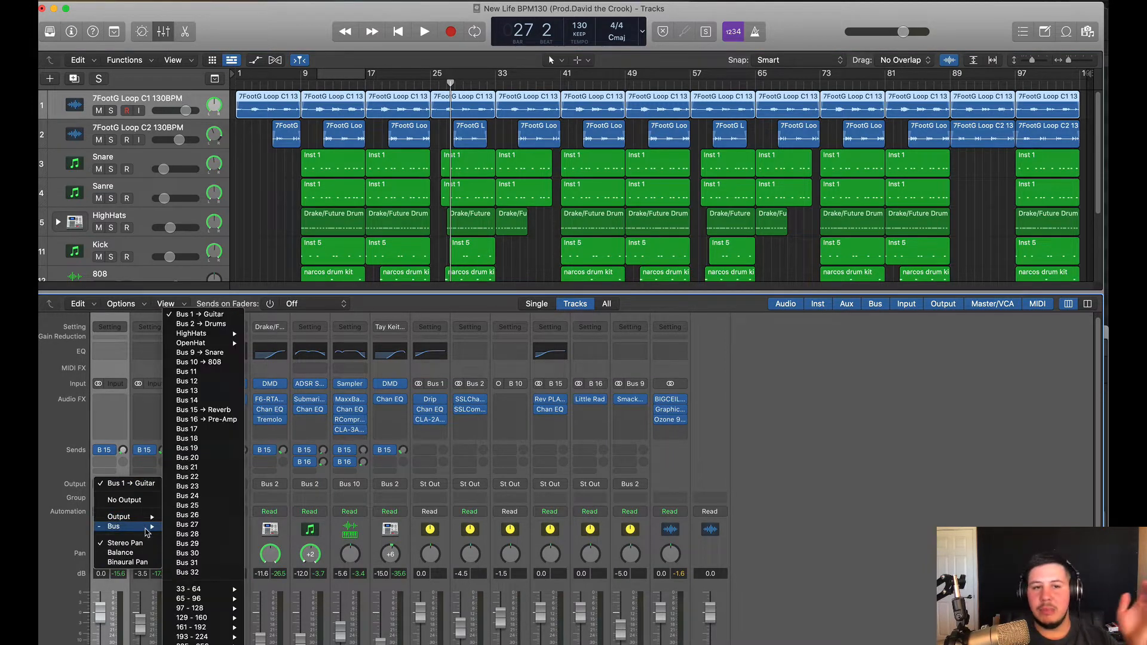
click(750, 500)
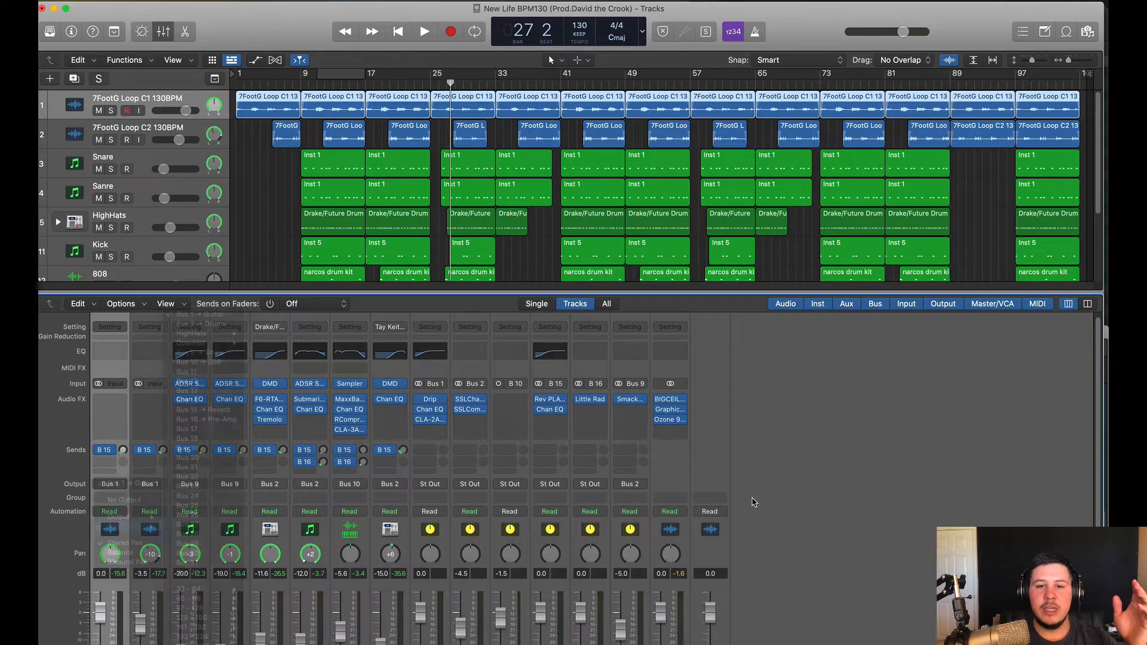
scroll(478, 538, down, 5)
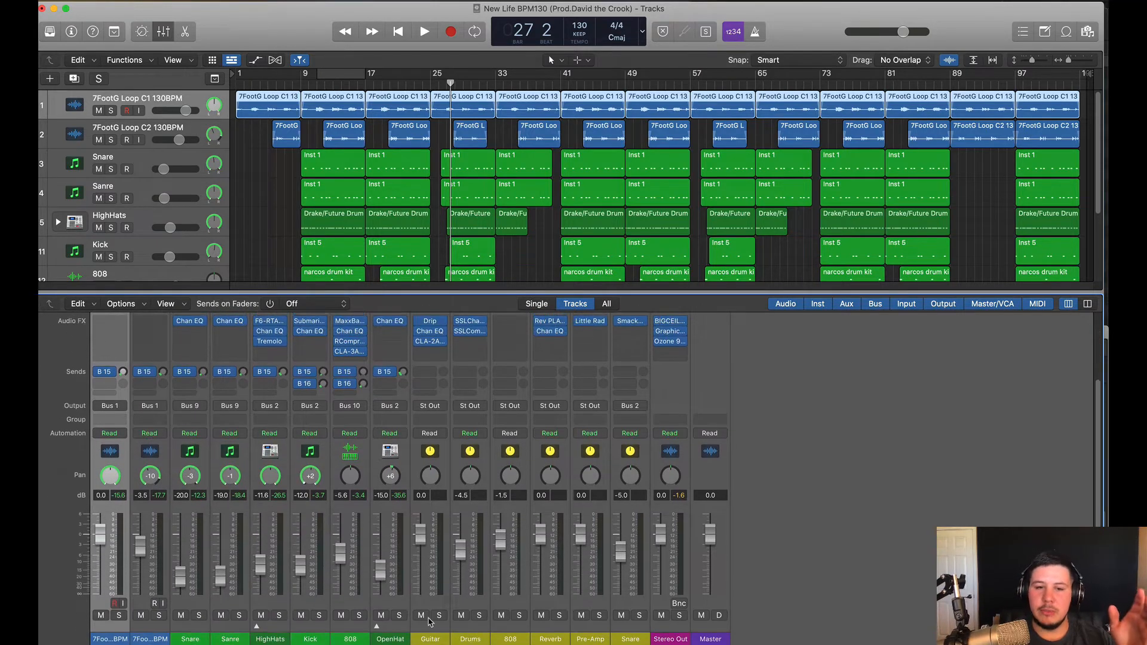
scroll(429, 621, up, 3)
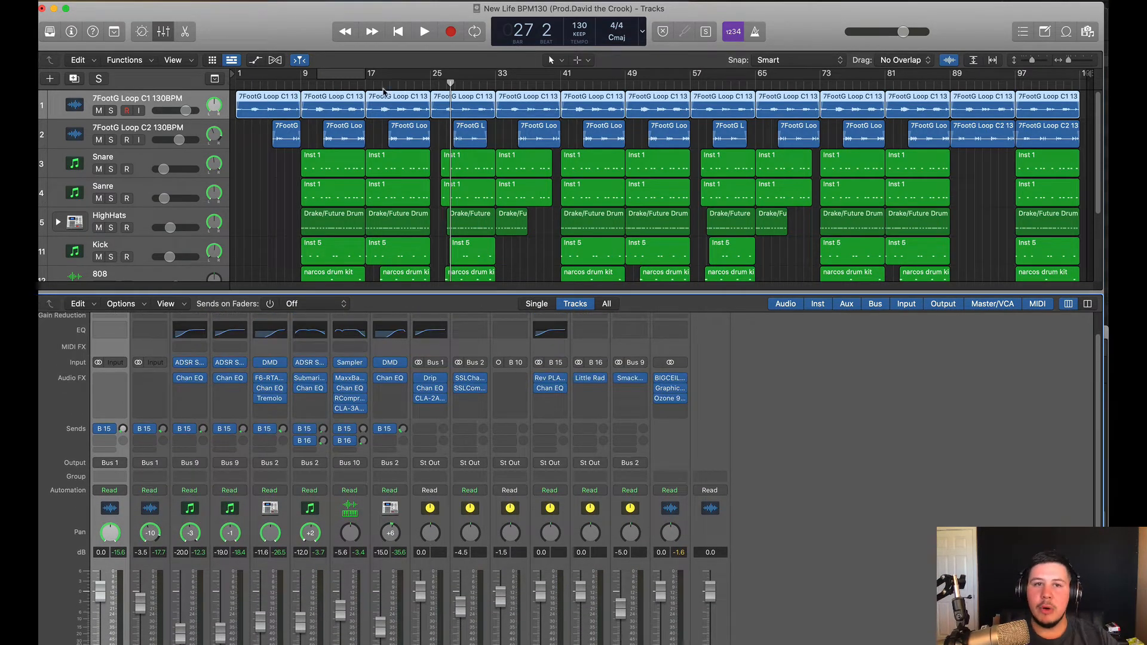
Cycle bars 21–25 and audition the soloed Guitar bus
drag(394, 71, 429, 72)
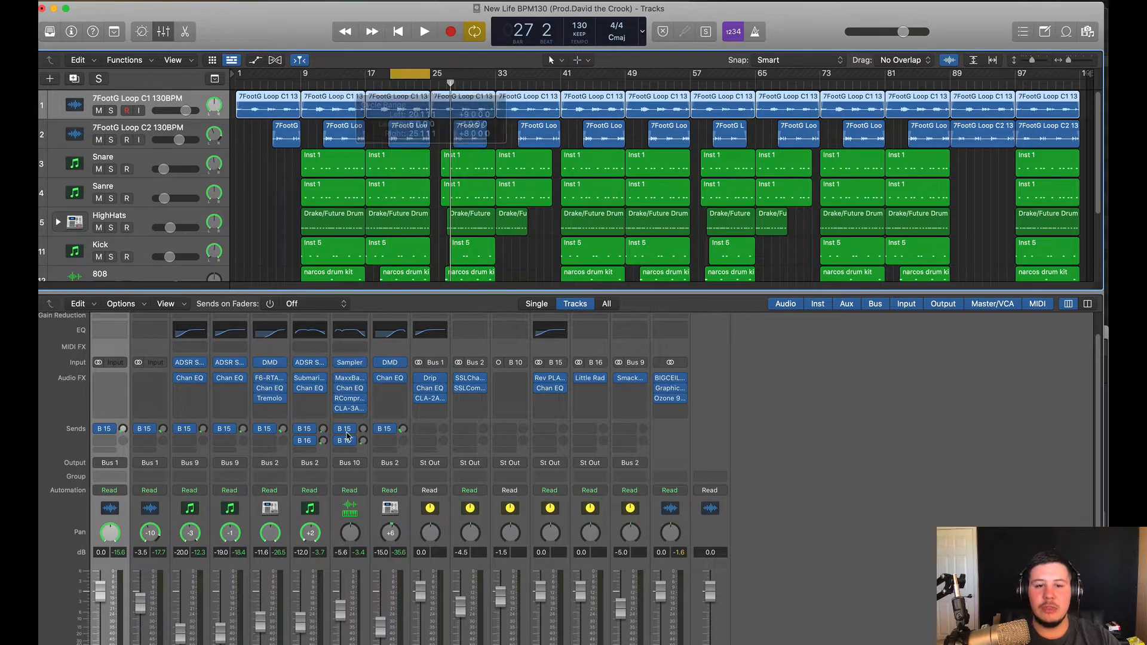
scroll(406, 568, down, 3)
click(439, 625)
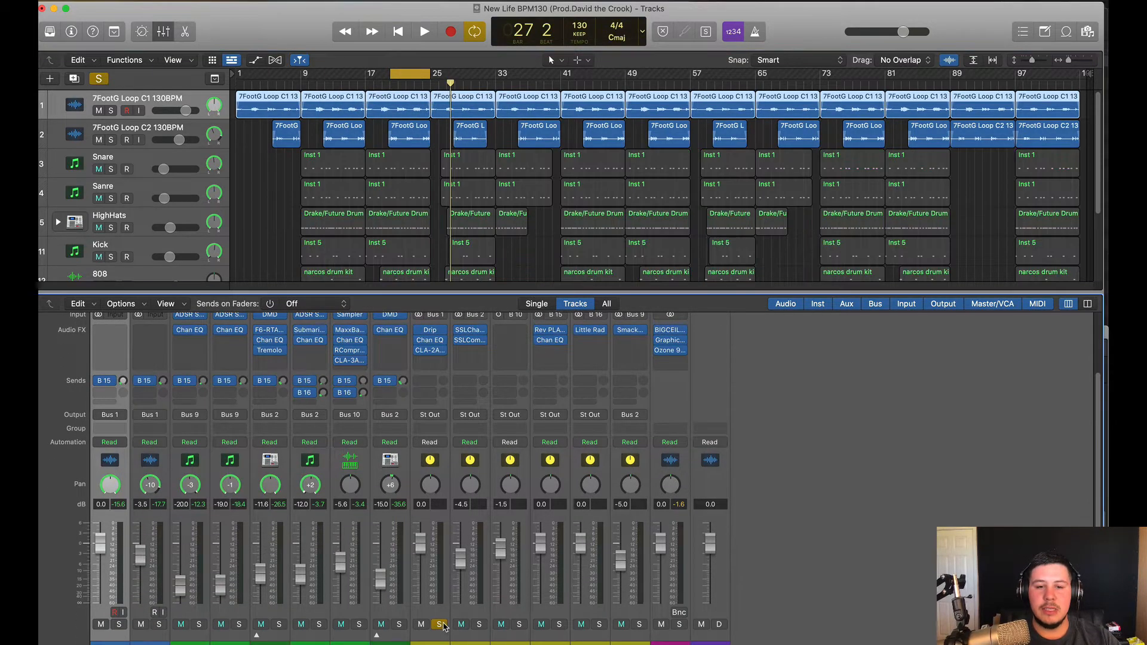
key(space)
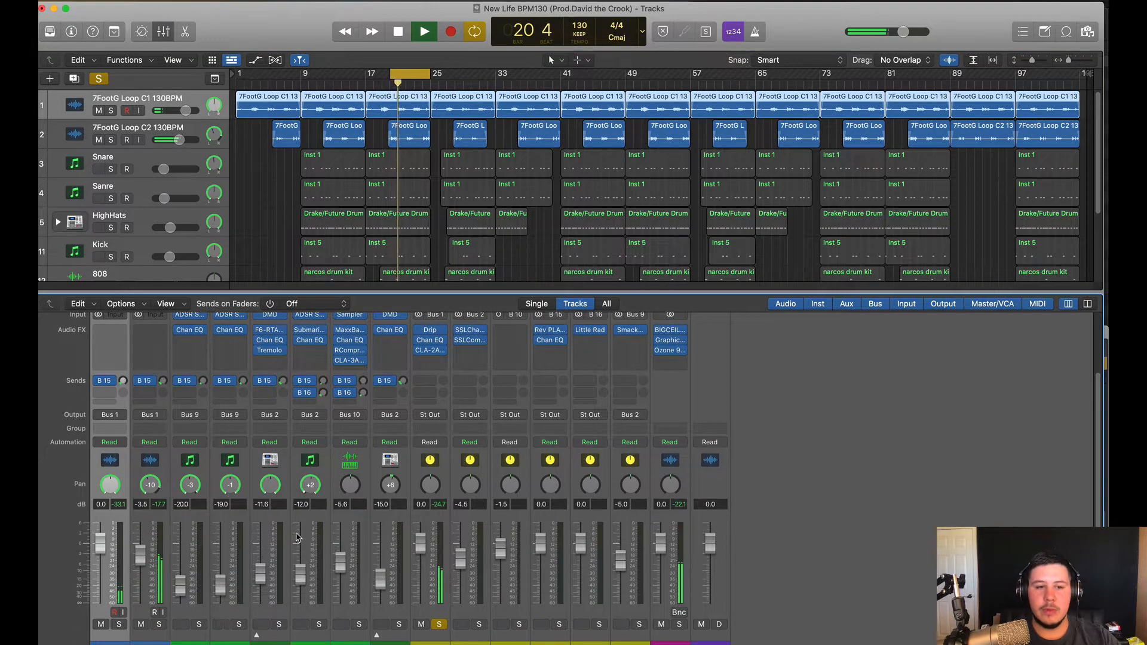
key(space)
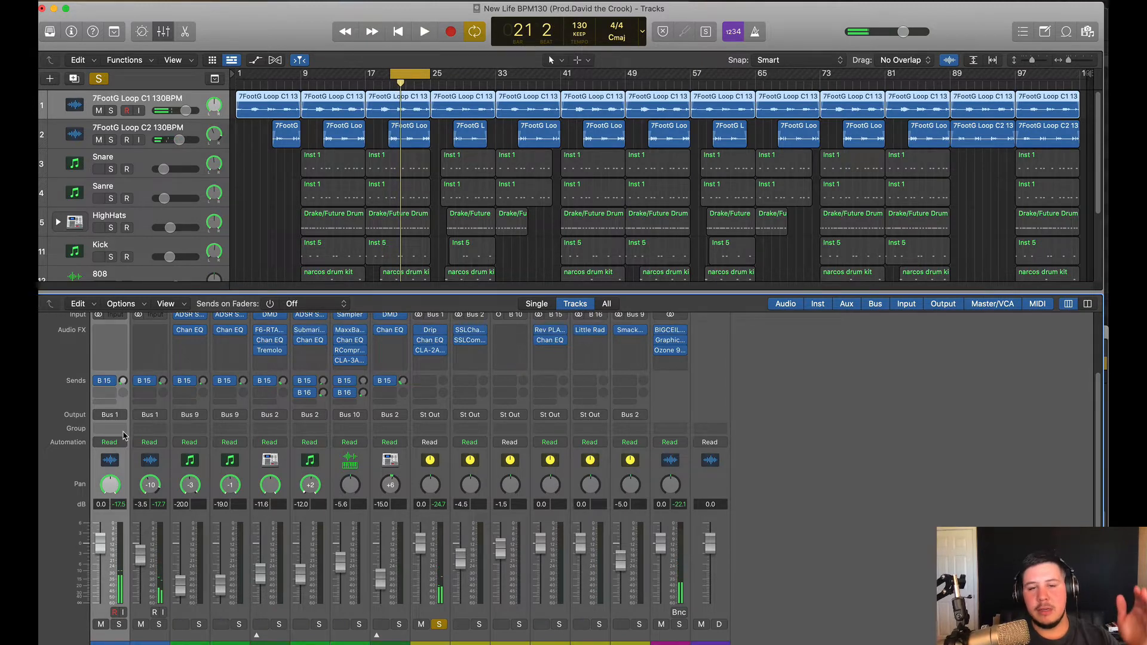
Try the Guitar bus fader at -4.5 dB, then reset it to 0.0 dB
scroll(388, 526, down, 1)
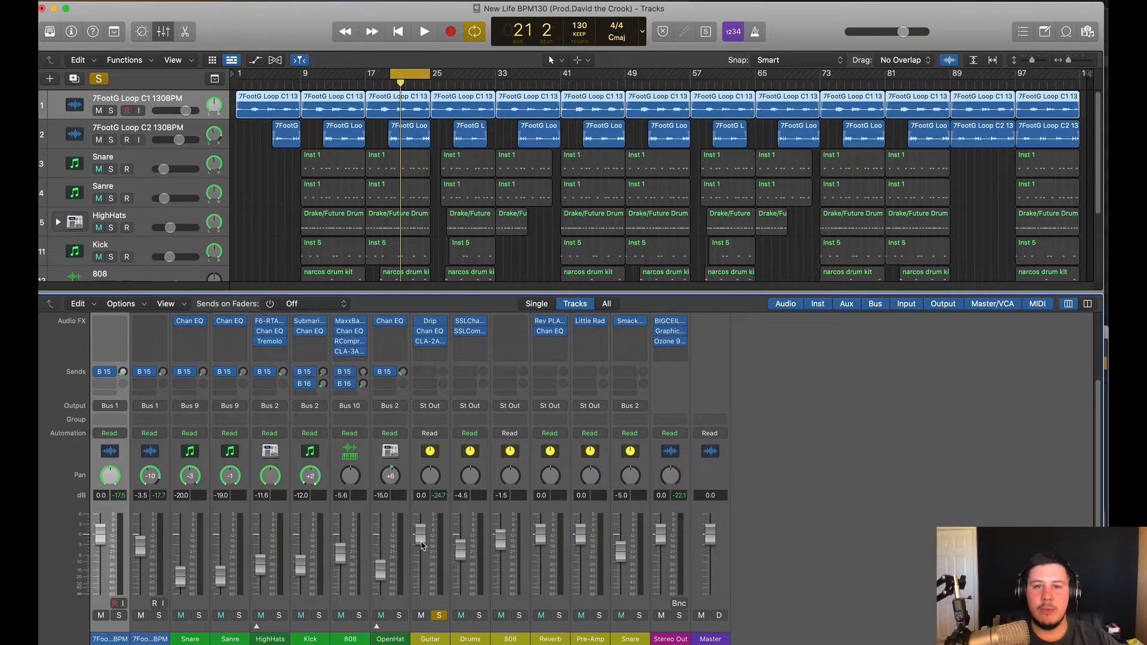
mouse_move(418, 541)
mouse_down()
mouse_move(422, 577)
mouse_move(421, 538)
mouse_up()
key(space)
double_click(423, 495)
text(0)
key(Return)
key(space)
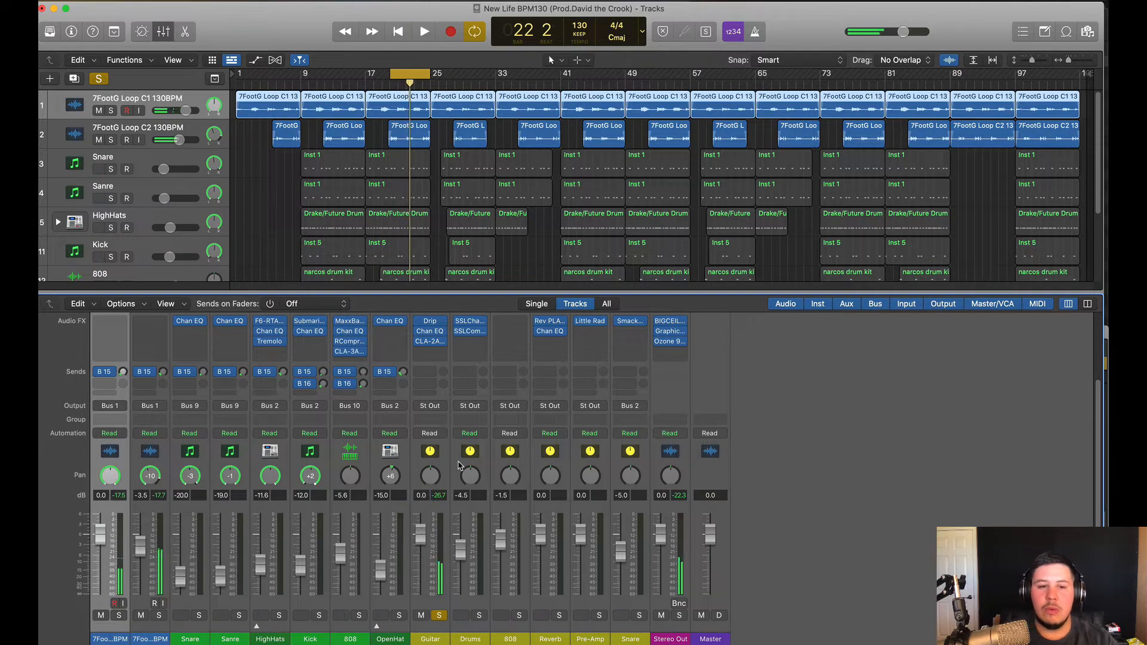
Select the Guitar channel strip and open its Drip effect
scroll(424, 454, up, 1)
click(431, 467)
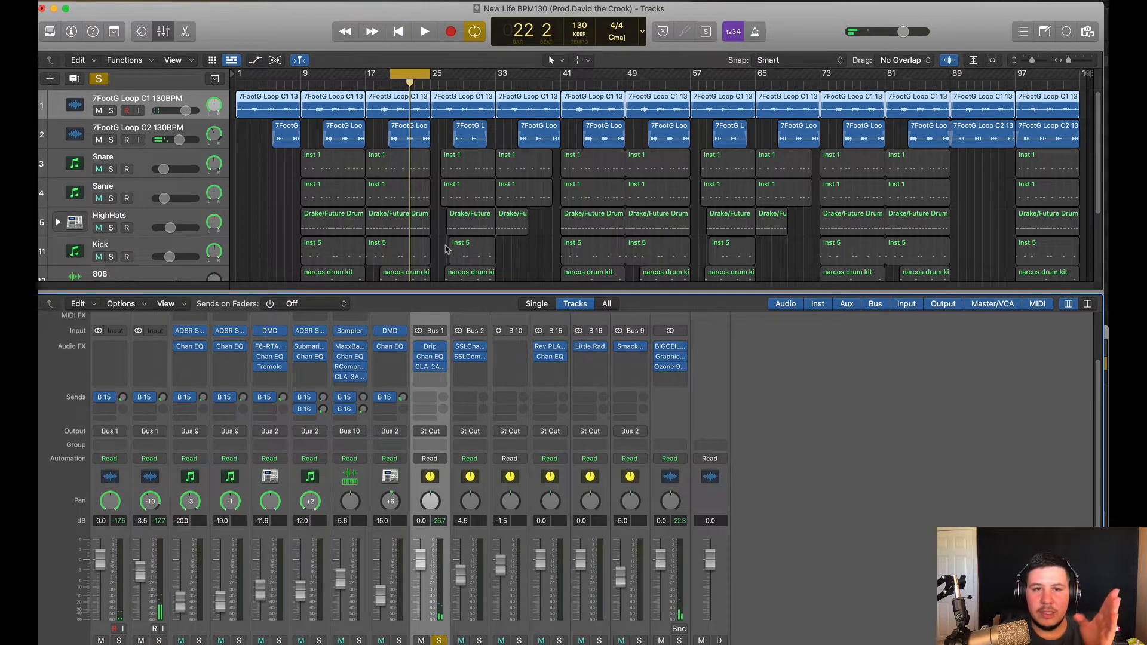
click(437, 352)
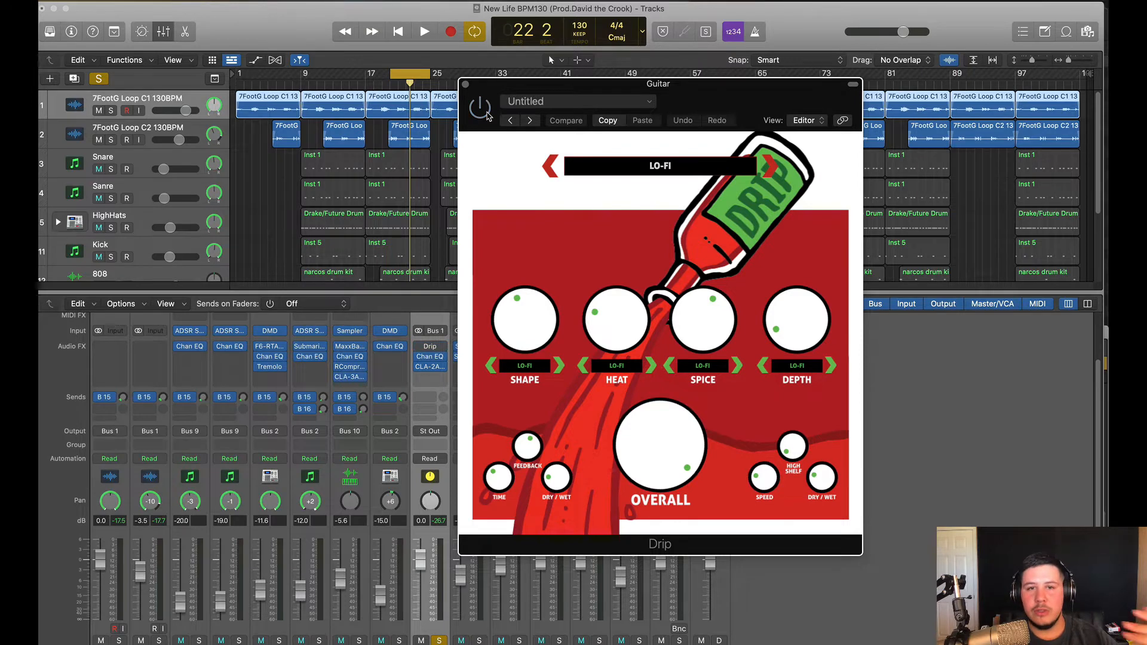
Play the soloed Guitar loop through the Drip effect
key(space)
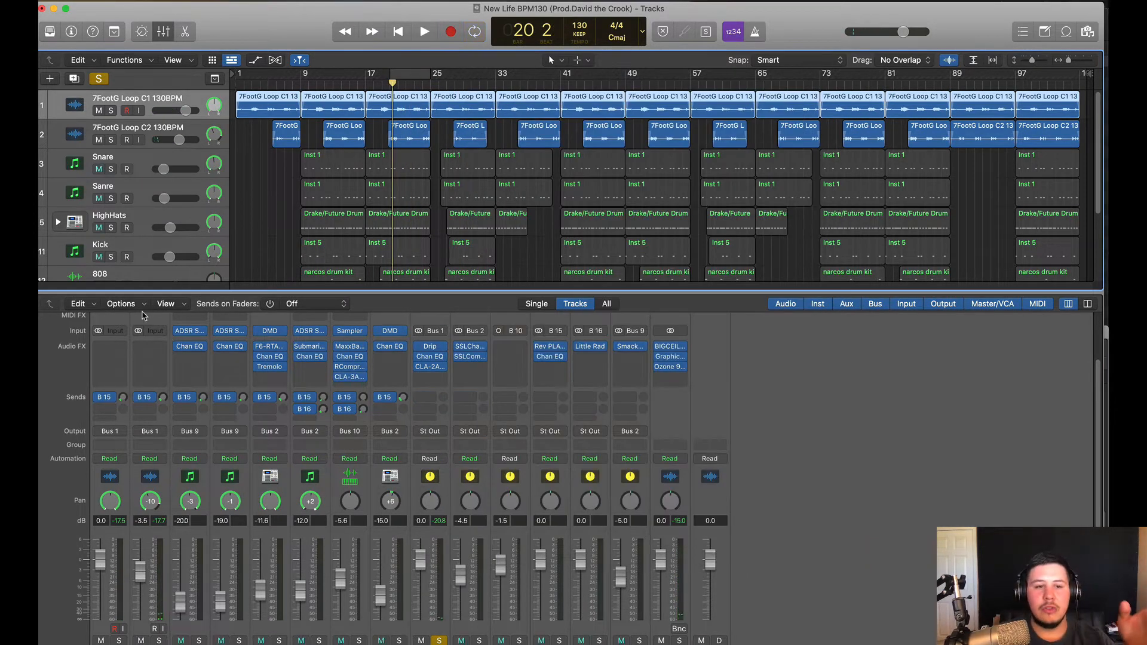
Solo the Drums bus, unsolo Guitar and start playback
scroll(220, 472, down, 2)
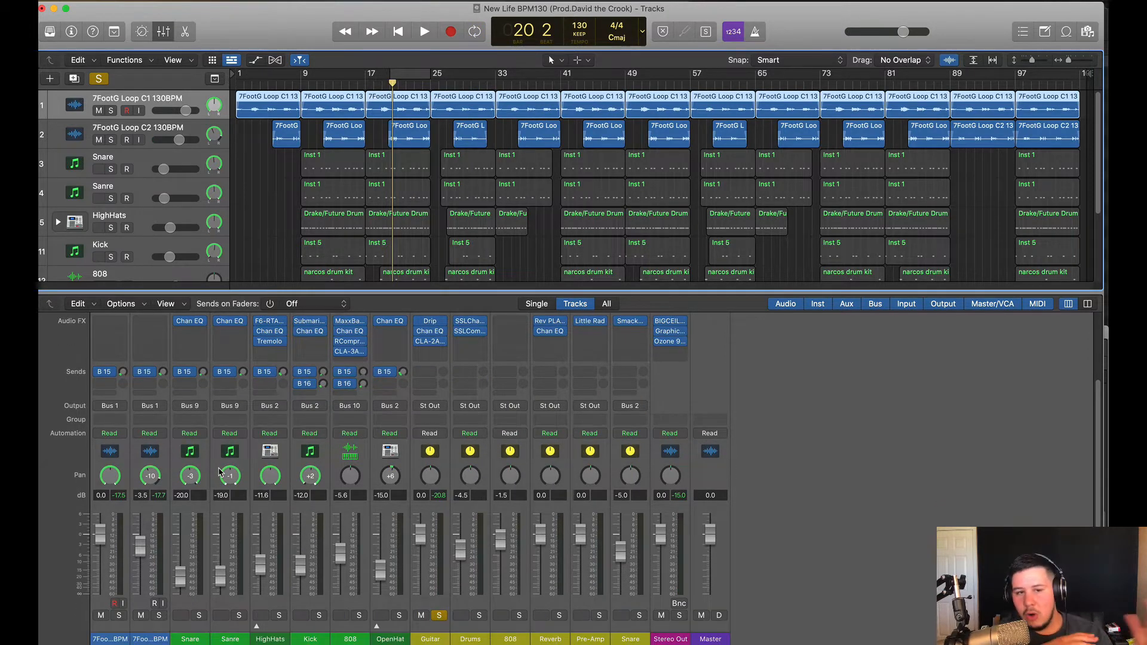
drag(265, 455, 375, 458)
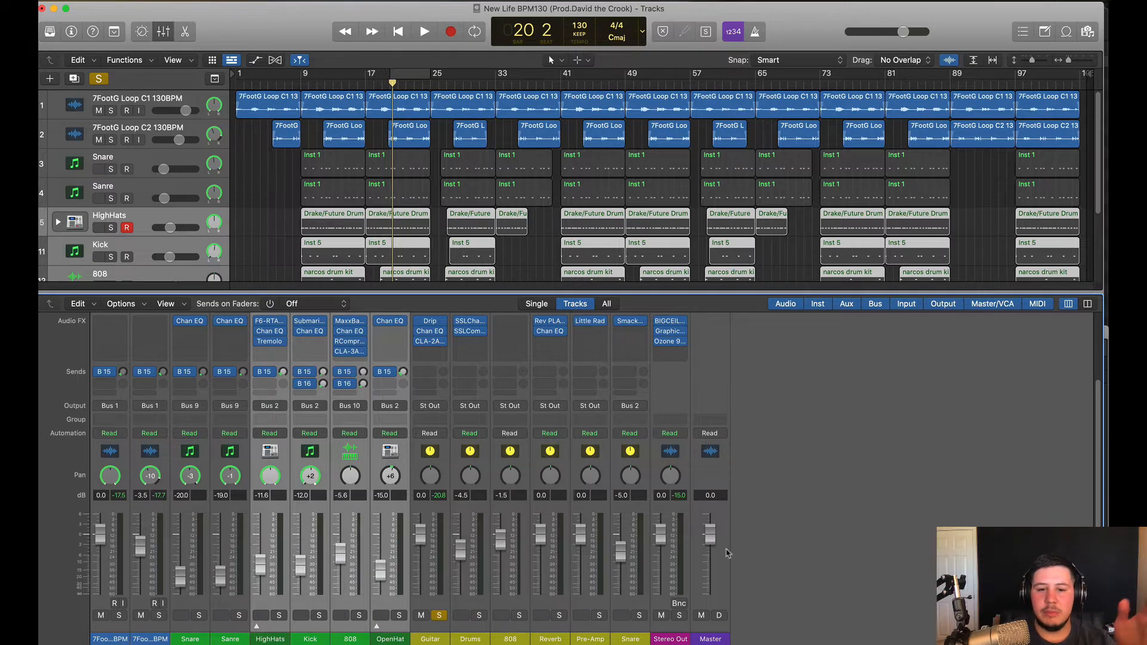
click(479, 616)
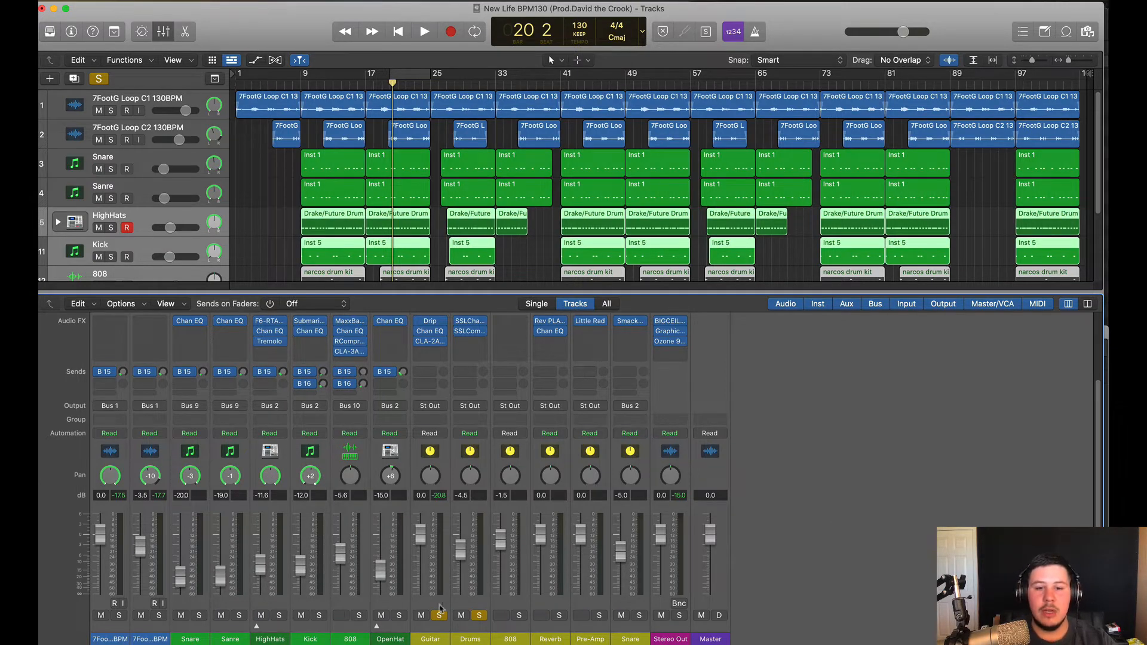
click(440, 613)
key(space)
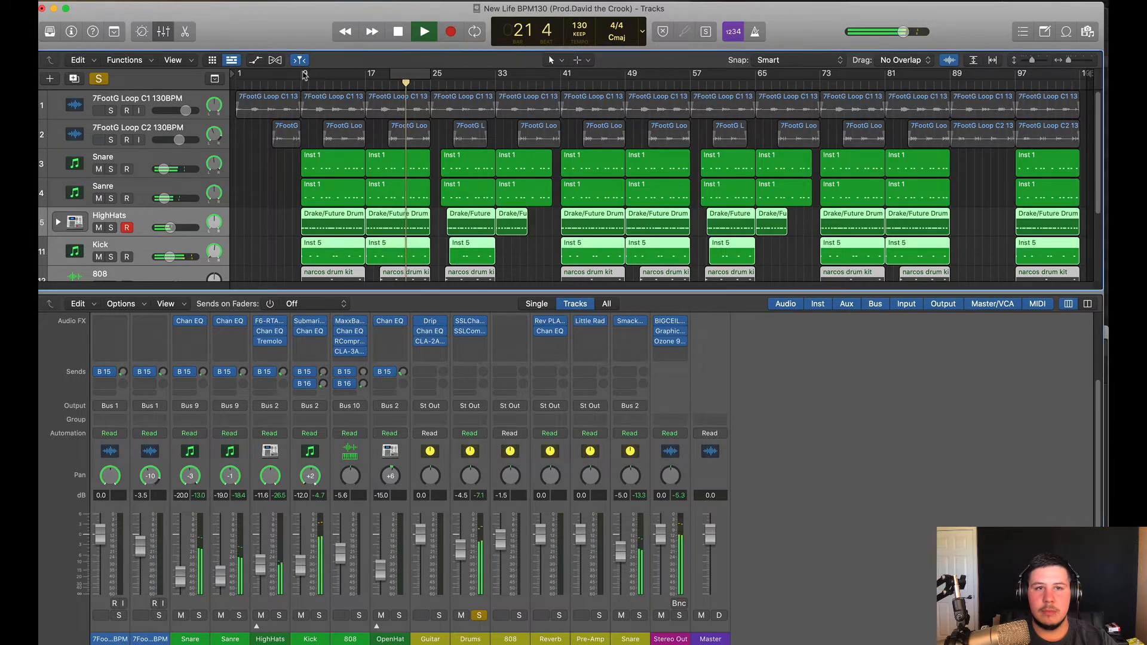
Cycle bars 9–25, lower Drums to -5.0 dB and open its SSLChannel
drag(305, 74, 430, 75)
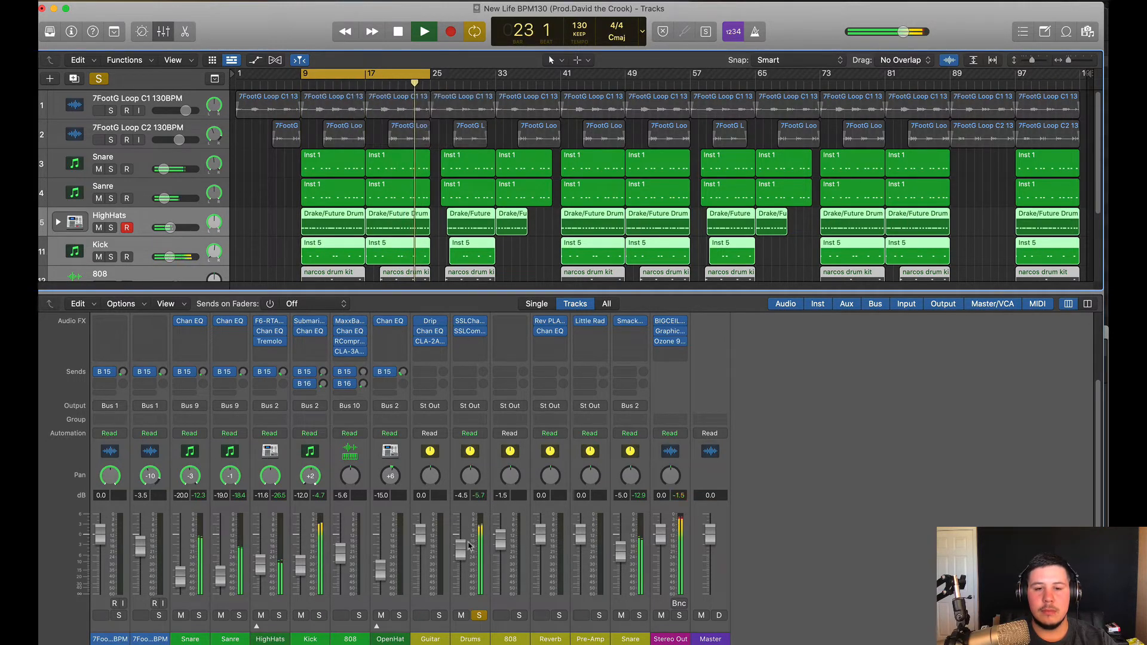
drag(461, 549, 461, 551)
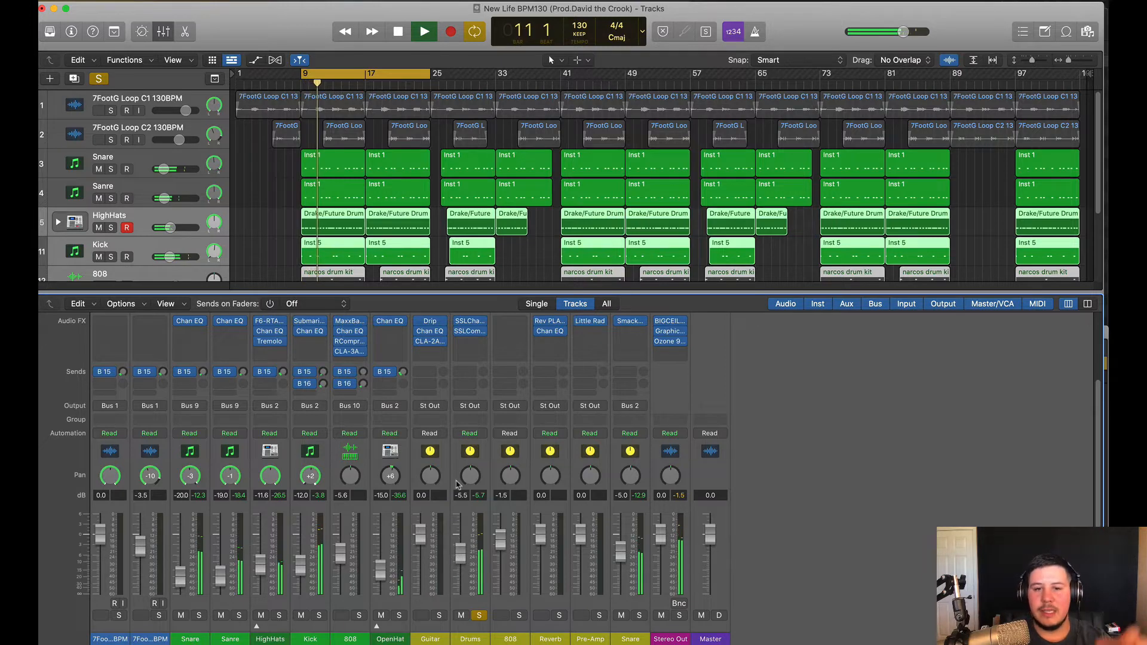
scroll(457, 490, up, 5)
click(470, 382)
key(space)
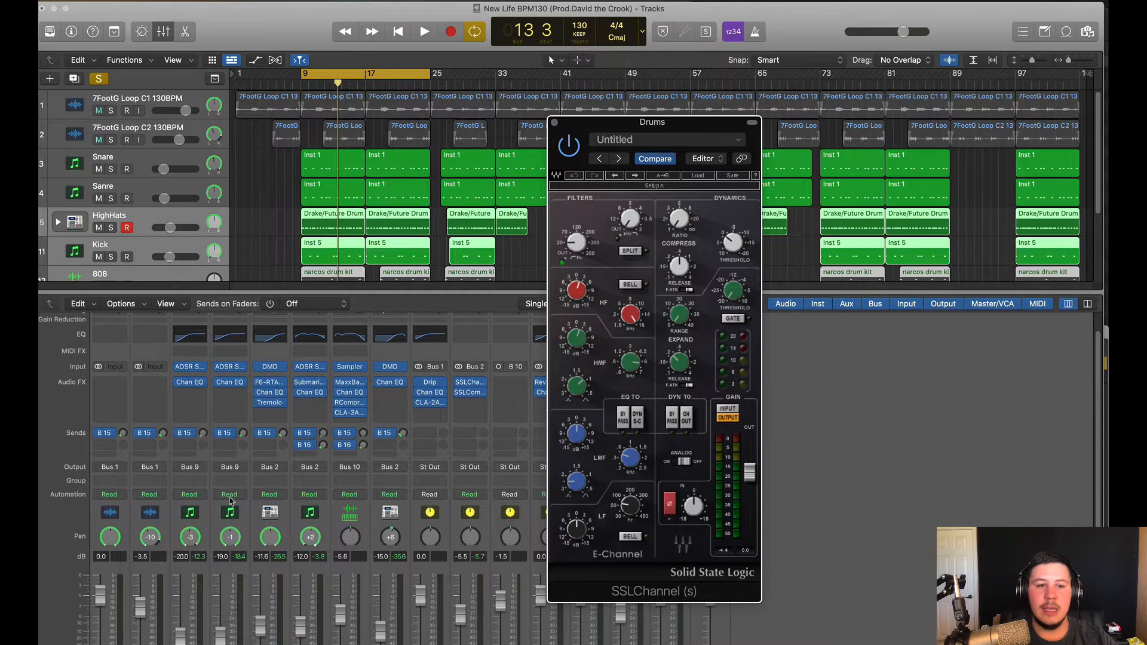
Glance at the Snare's Channel EQ, then close it and the Drums SSLChannel window
scroll(191, 486, down, 3)
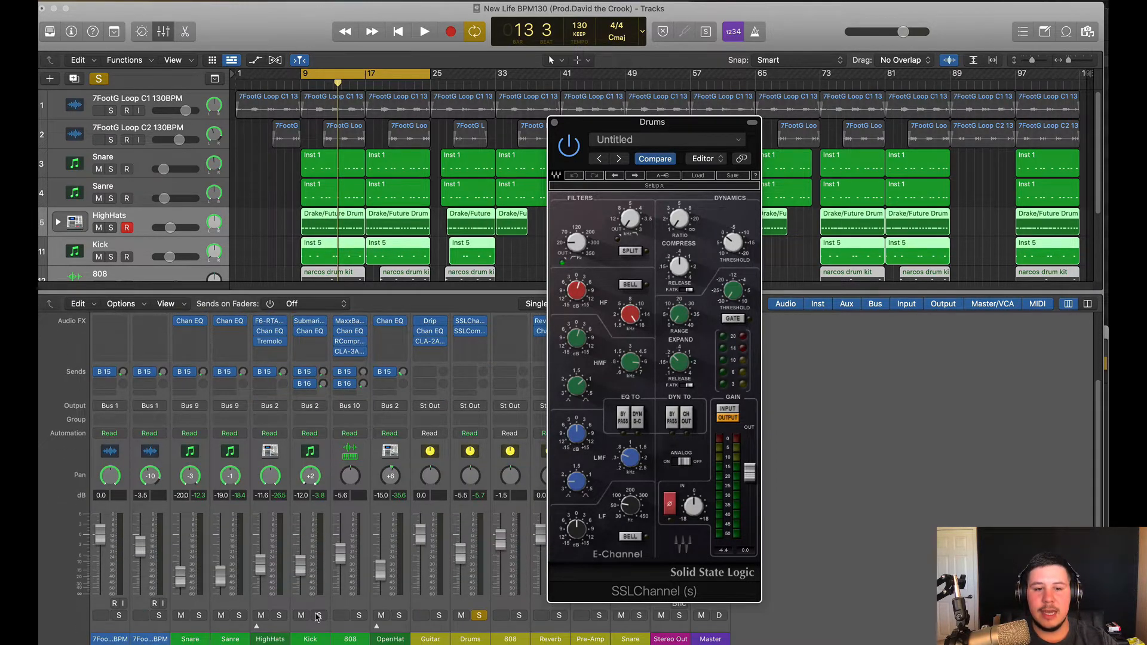
scroll(311, 597, up, 3)
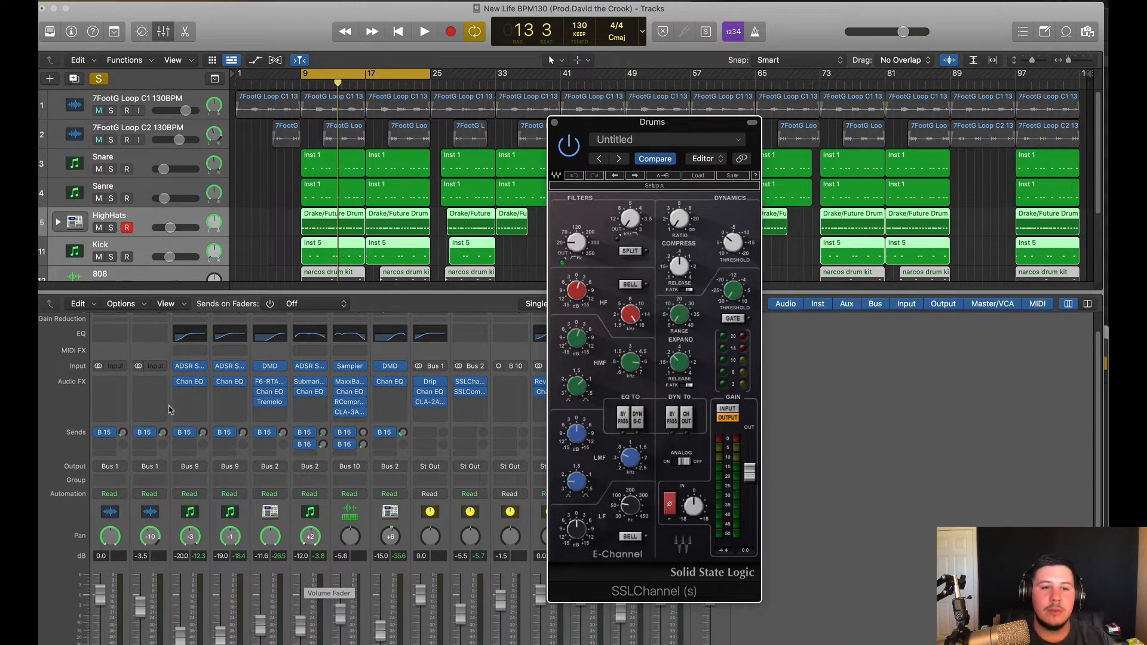
click(191, 383)
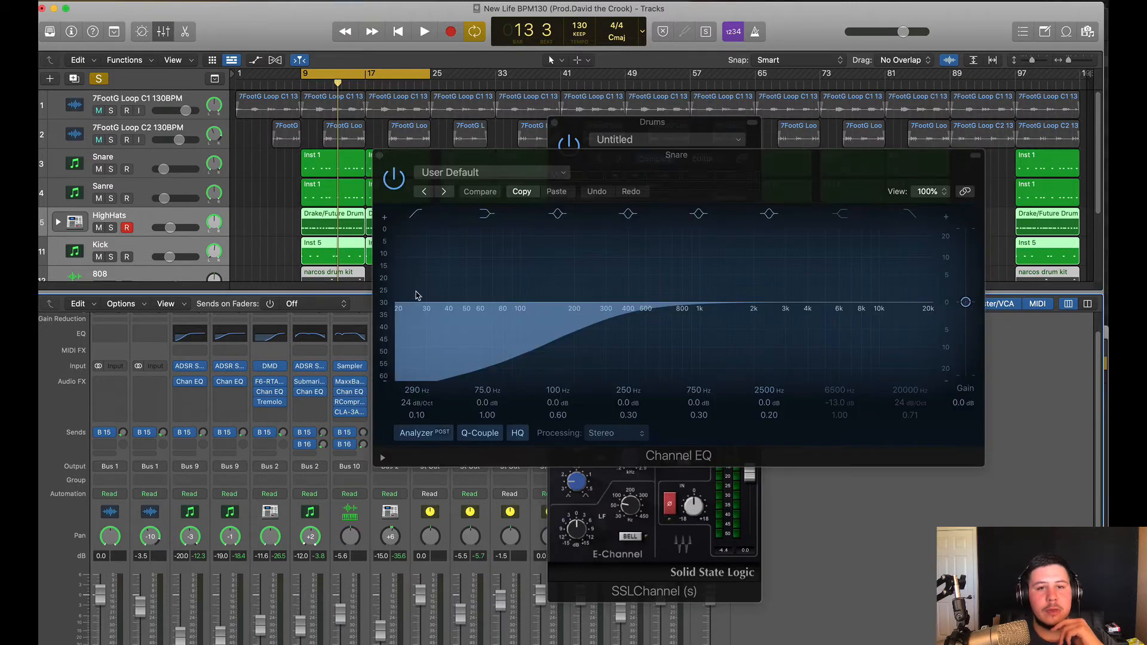
click(380, 157)
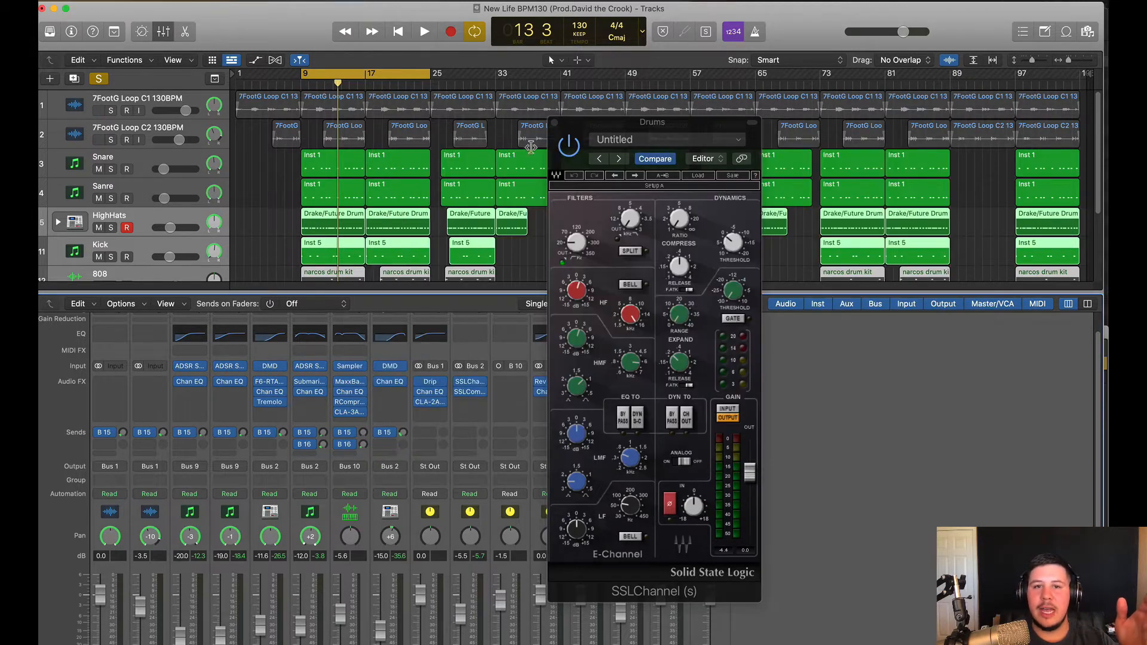
click(554, 122)
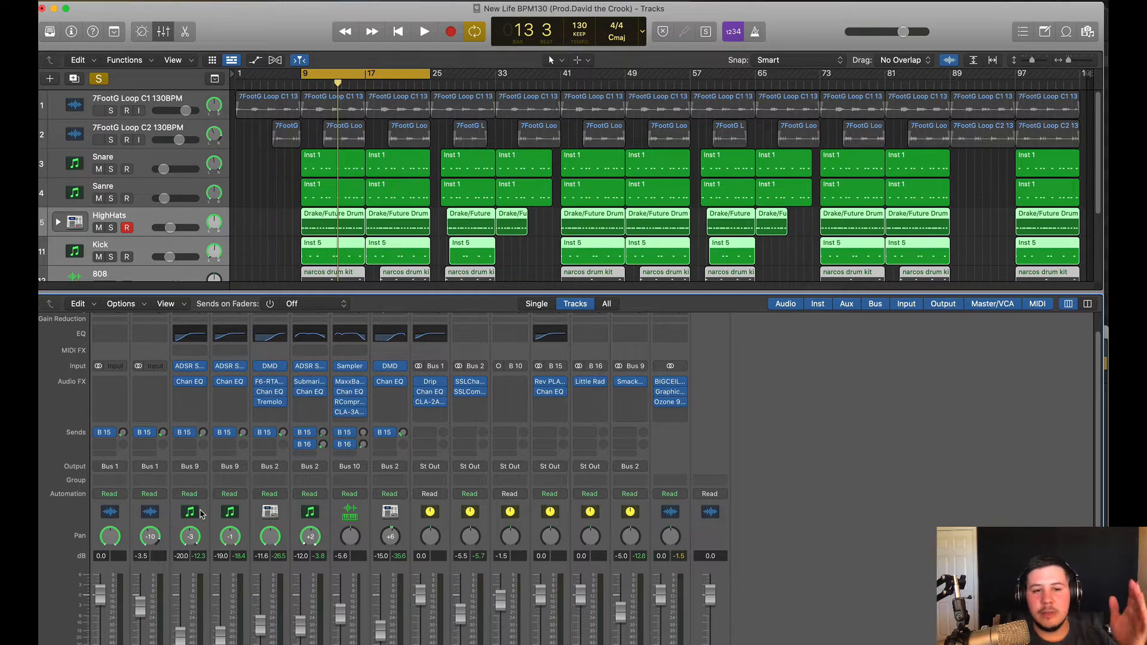
Solo the Snare and Sanre channels and play them briefly
click(202, 514)
shift+click(221, 516)
scroll(221, 597, down, 2)
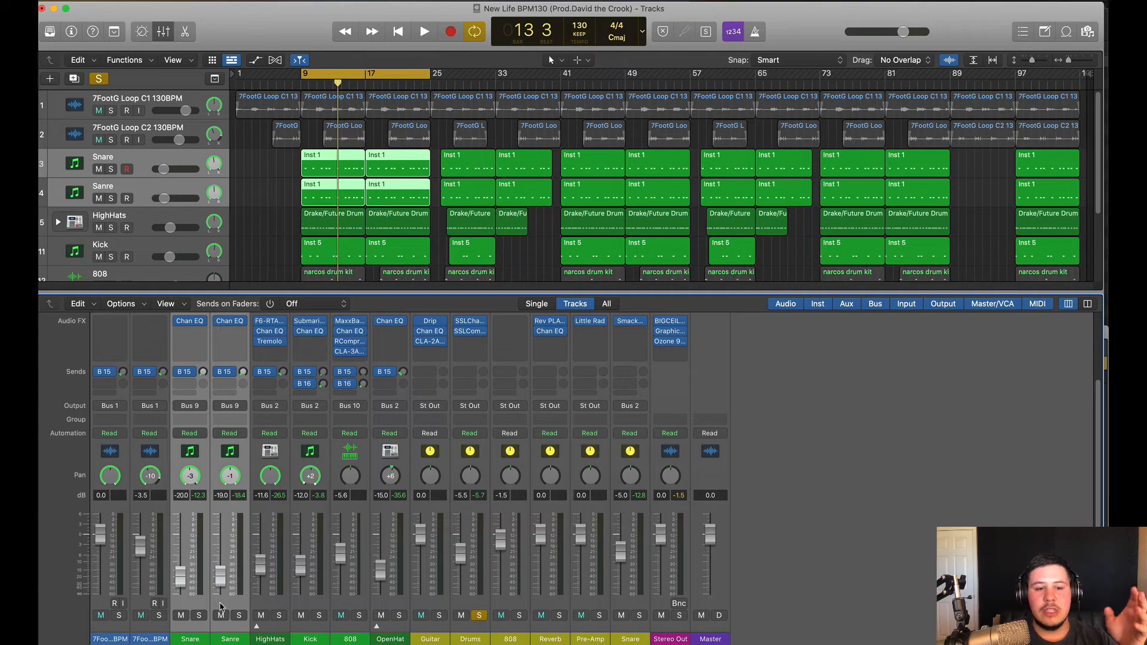
click(239, 615)
key(space)
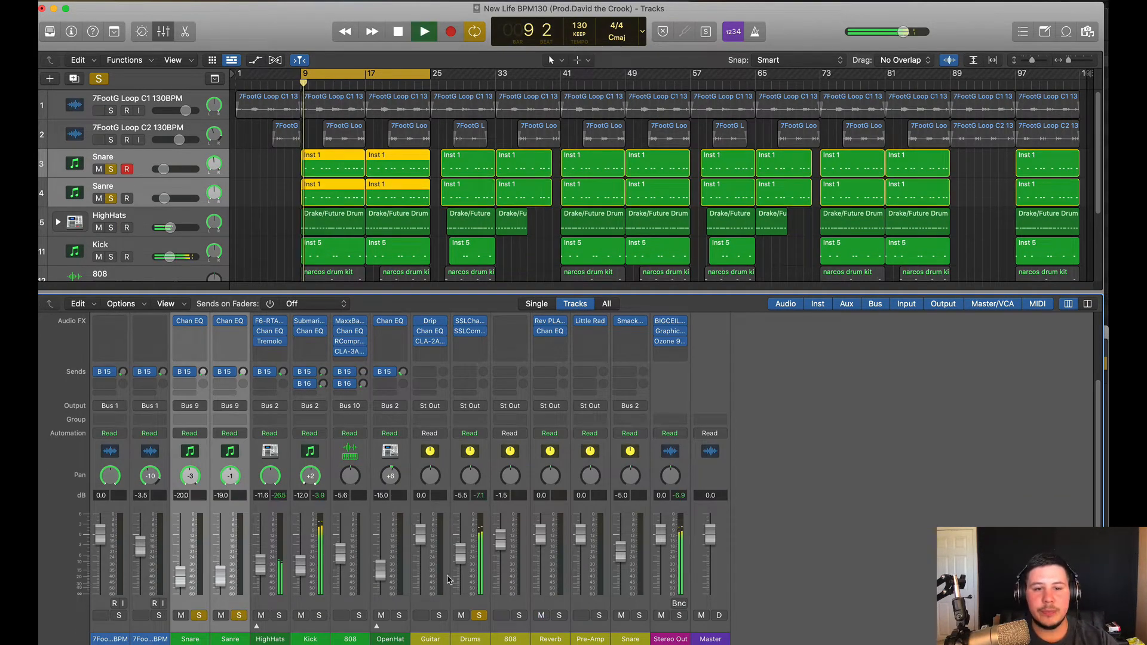
click(479, 616)
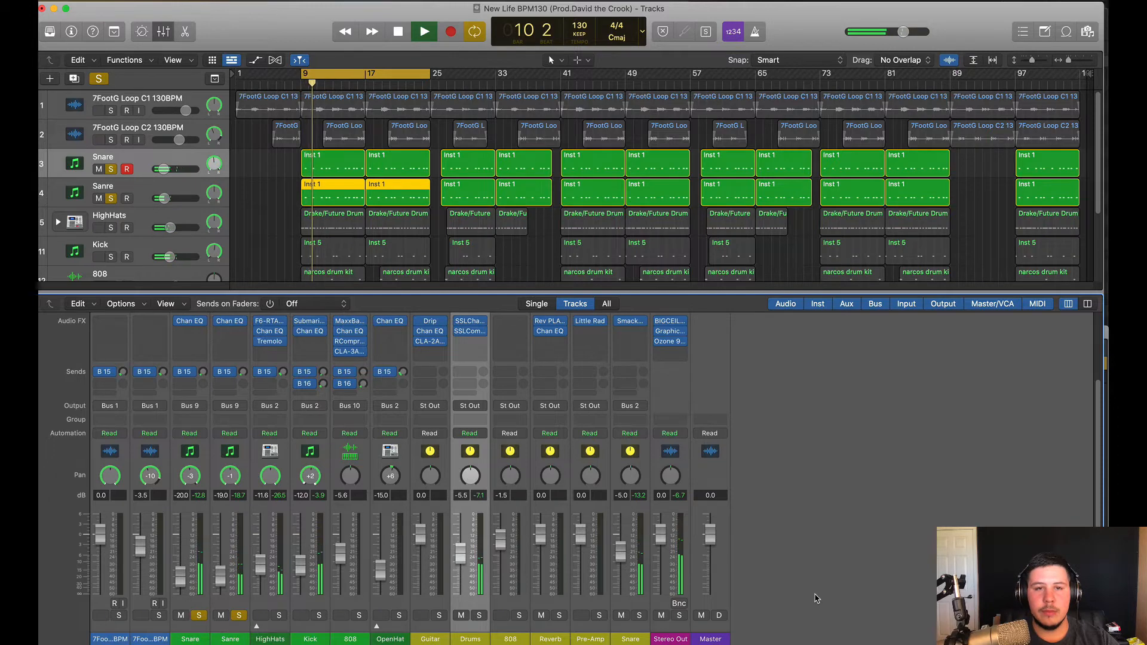
key(space)
Check the Snare bus output routing unchanged and open its Smack Attack plug-in
scroll(188, 497, up, 2)
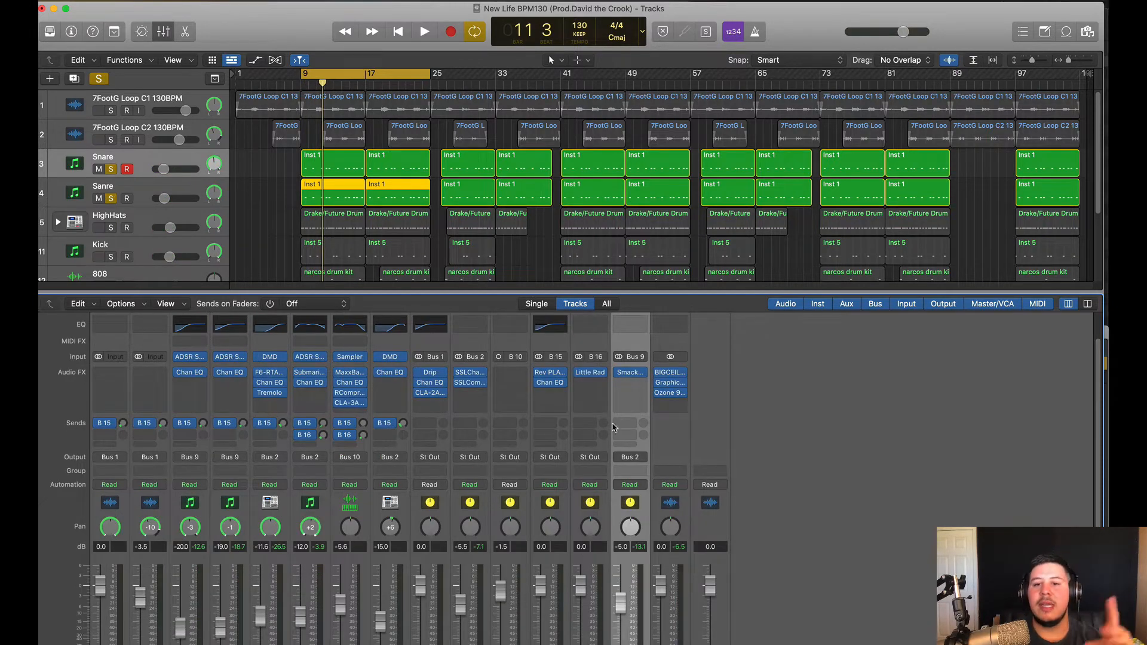
click(637, 465)
mouse_move(639, 500)
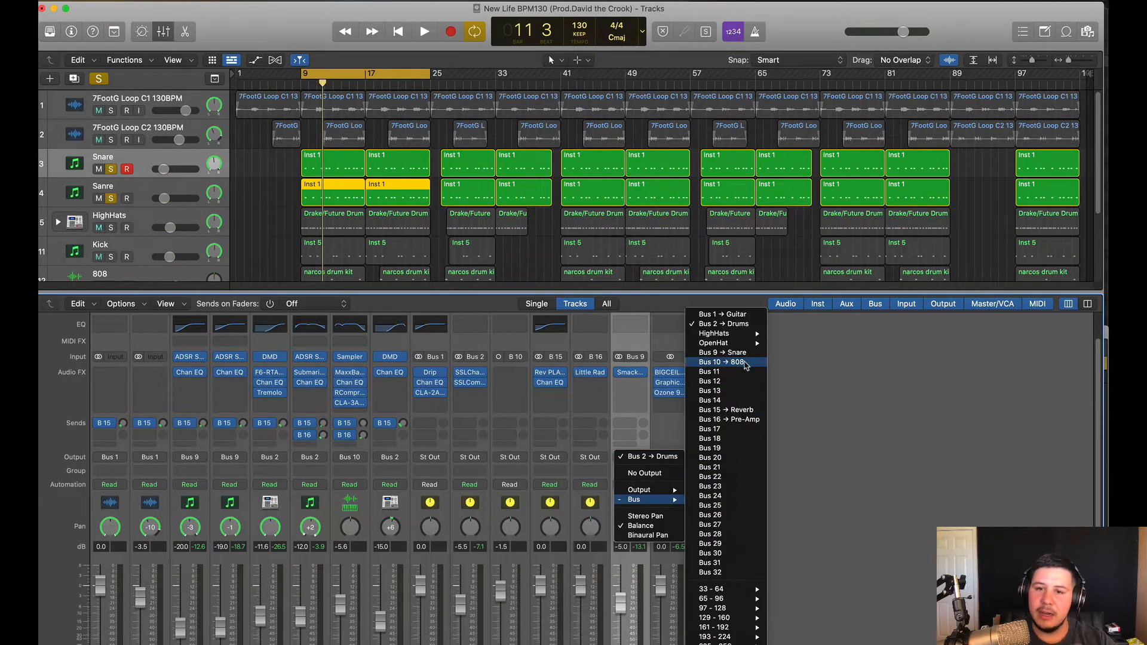
click(820, 499)
scroll(500, 580, down, 3)
scroll(553, 574, up, 3)
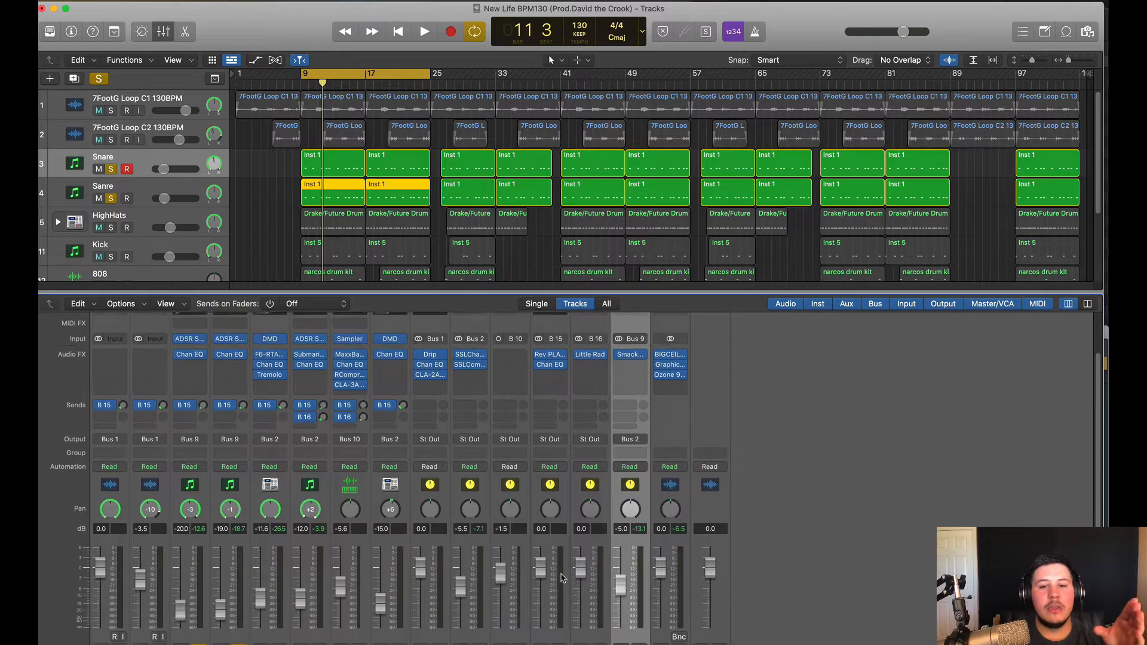
scroll(641, 460, up, 2)
click(631, 406)
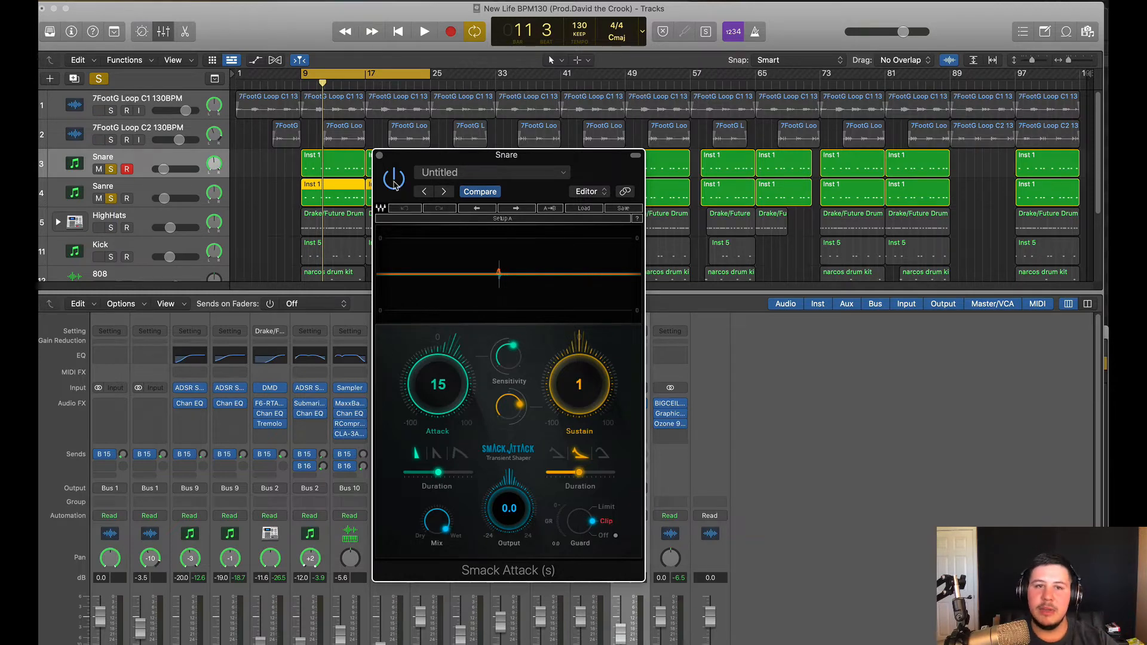
Hear the snare through Smack Attack, then close the plug-in and stop
key(space)
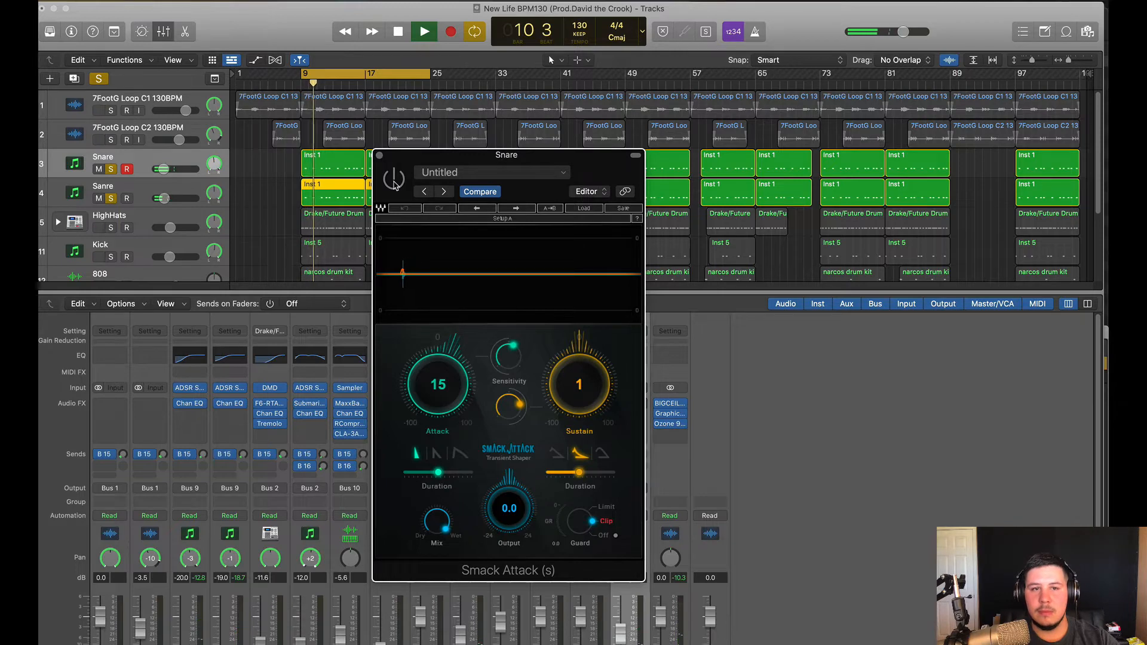
click(379, 155)
key(space)
scroll(624, 442, down, 3)
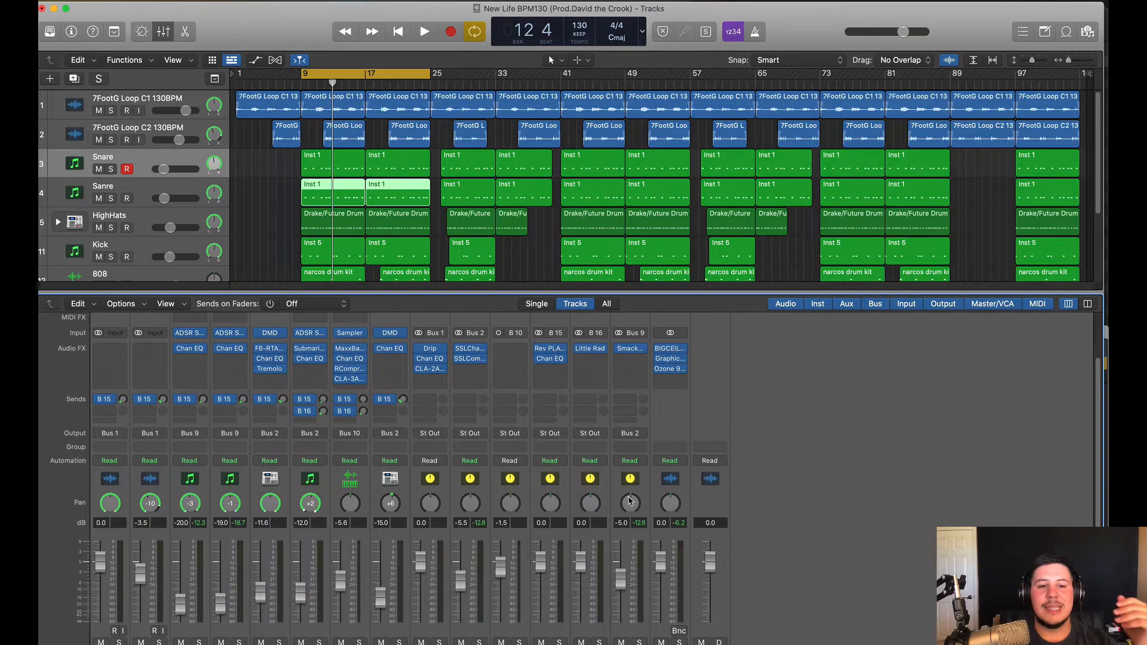
Set the Snare and Sanre faders to about -18.8 and -17.8 dB during playback
scroll(362, 521, down, 2)
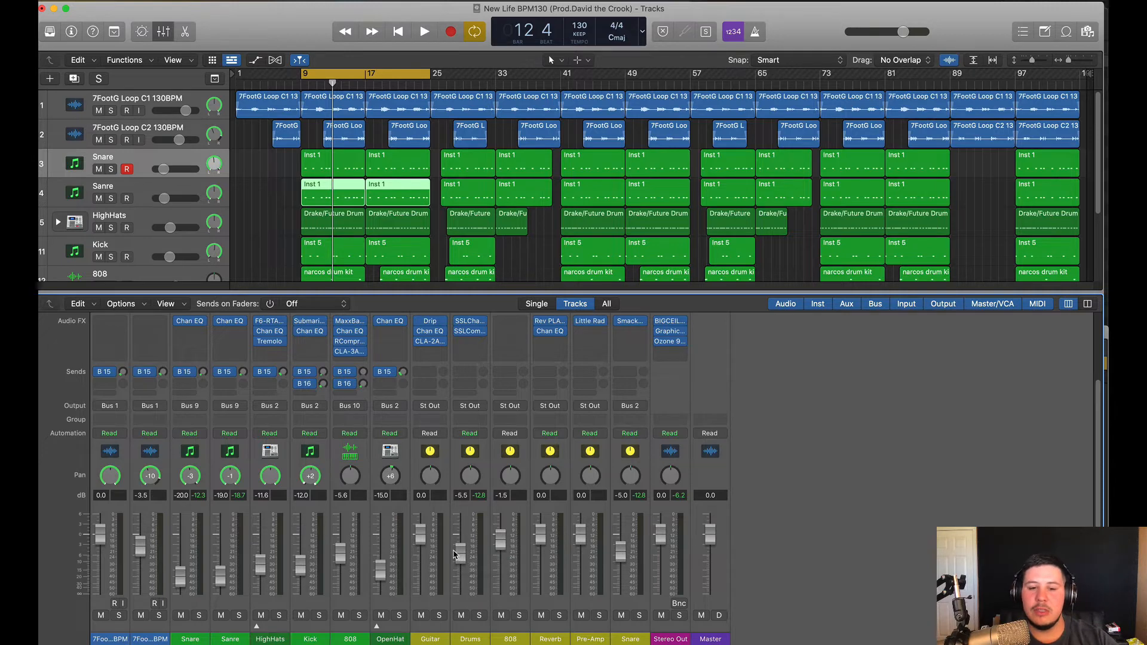
click(193, 463)
shift+click(219, 462)
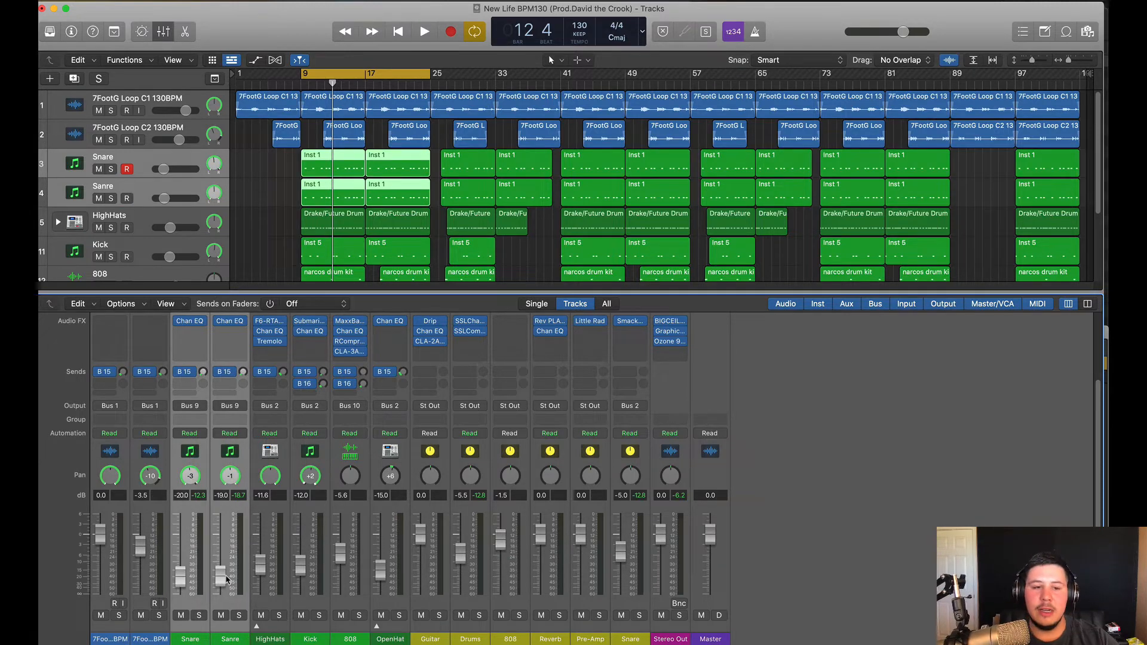
key(space)
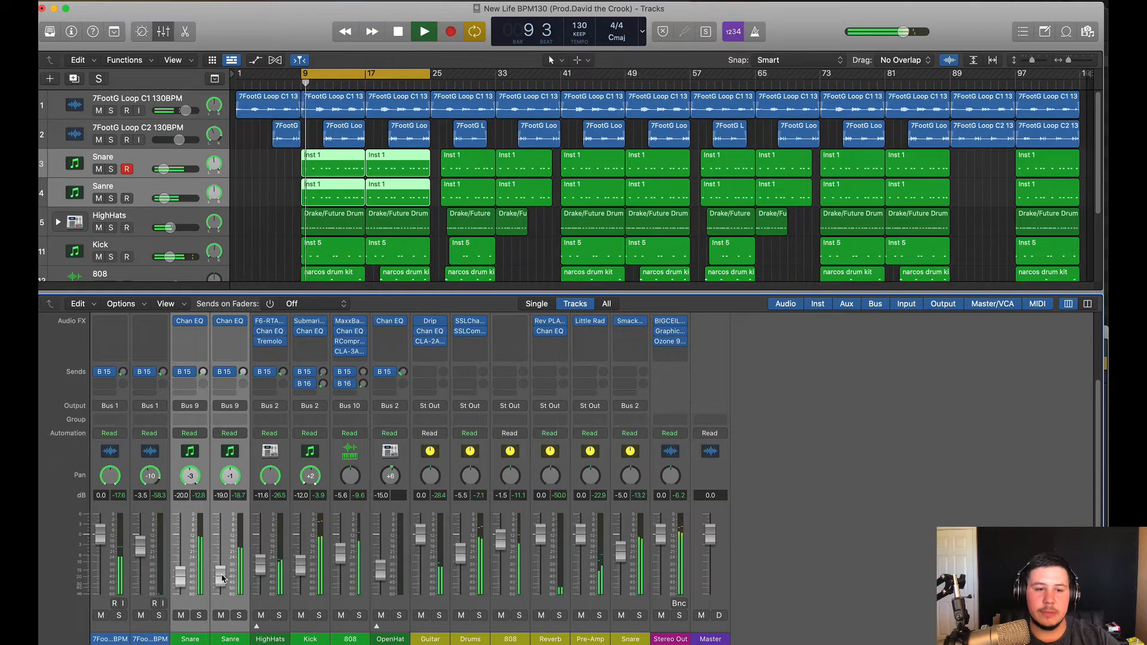
drag(222, 579, 221, 565)
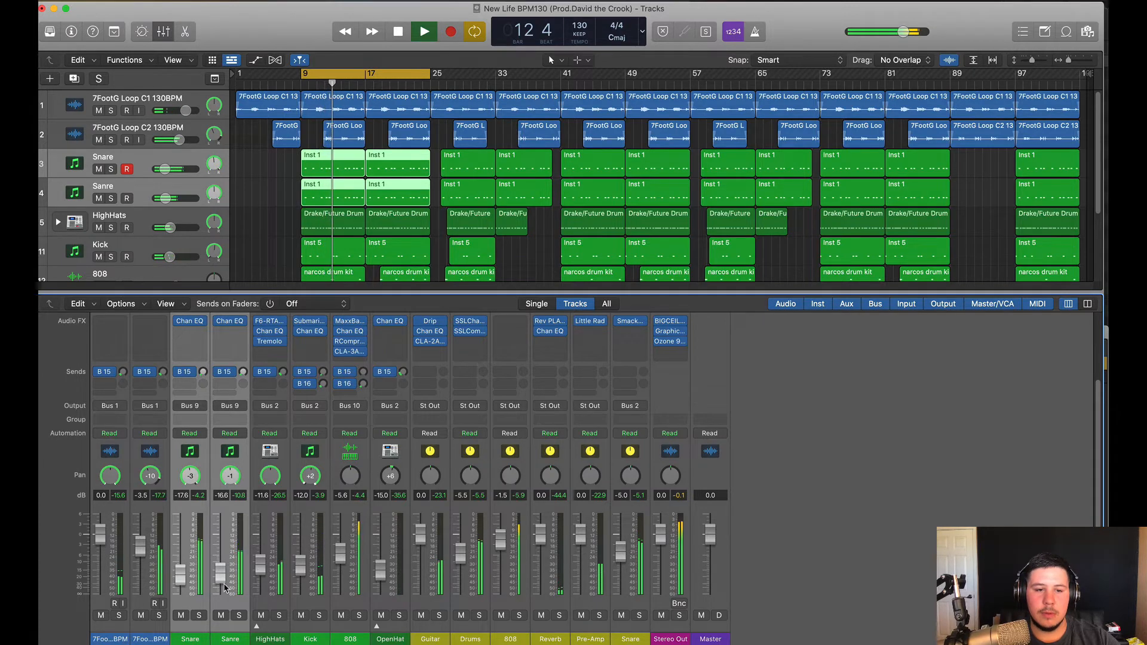
drag(220, 575, 260, 569)
Lower HighHats to -13.6 dB, stop, and open the first Snare region's notes
click(872, 474)
key(space)
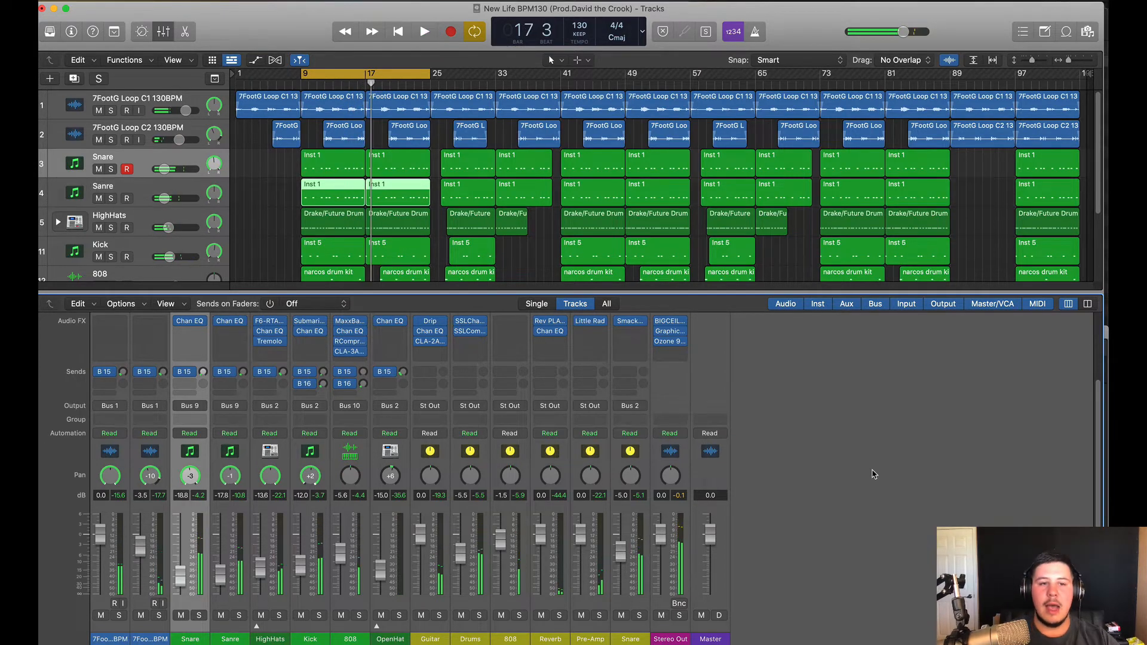
scroll(871, 474, up, 3)
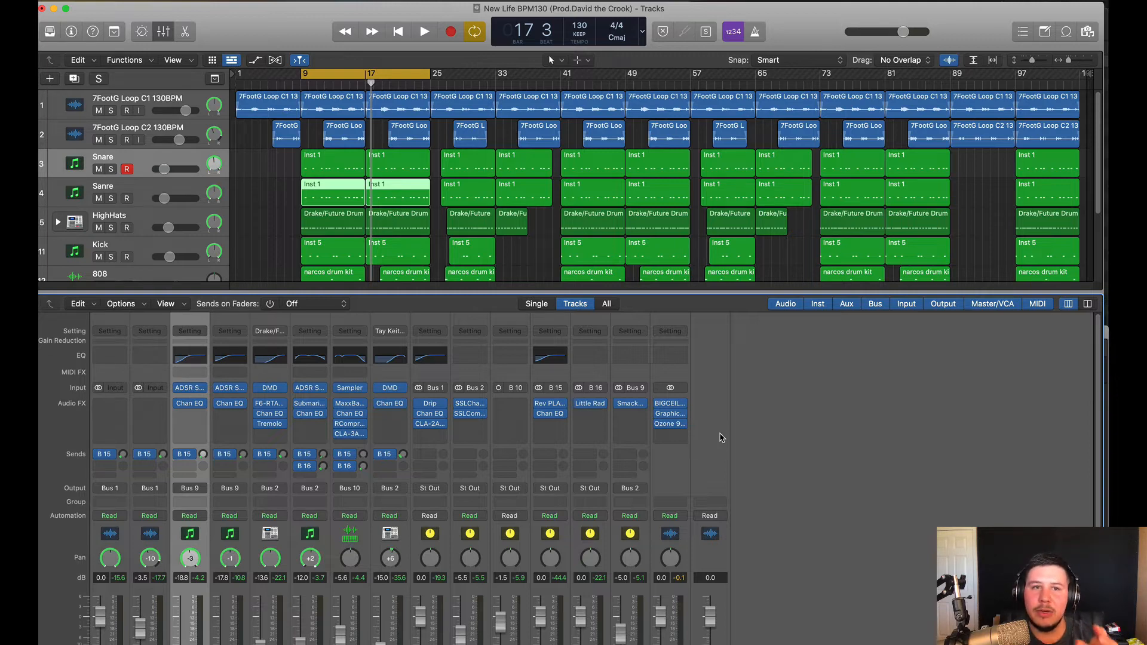
double_click(332, 164)
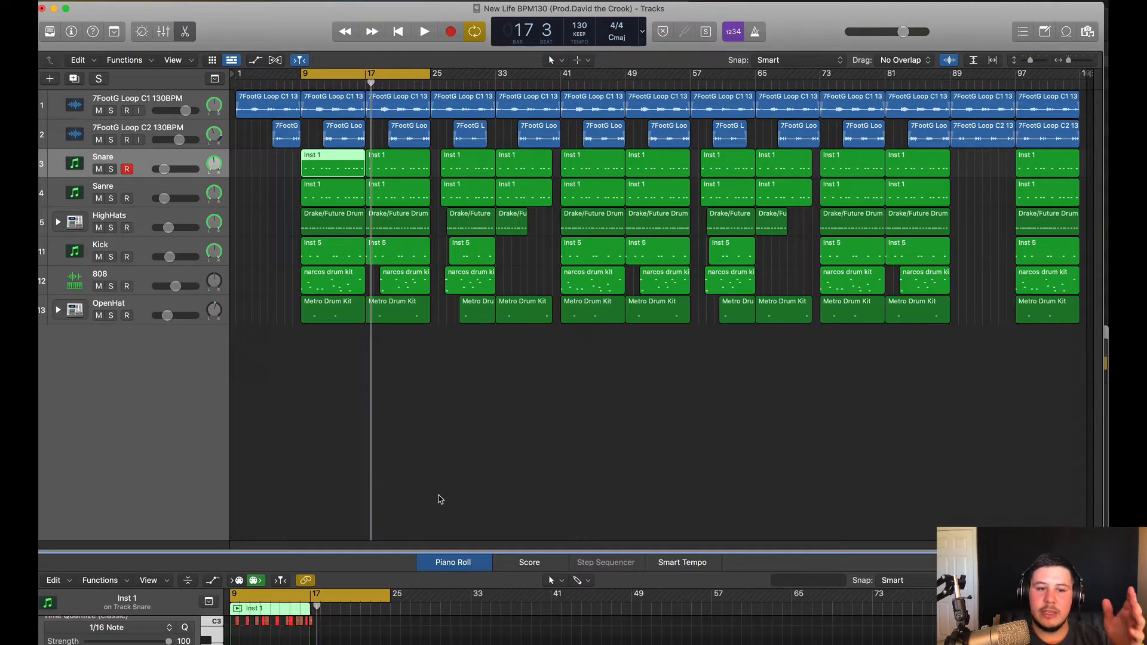
Review the HighHats, Kick, 808 and OpenHat regions' notes in the Piano Roll
click(343, 223)
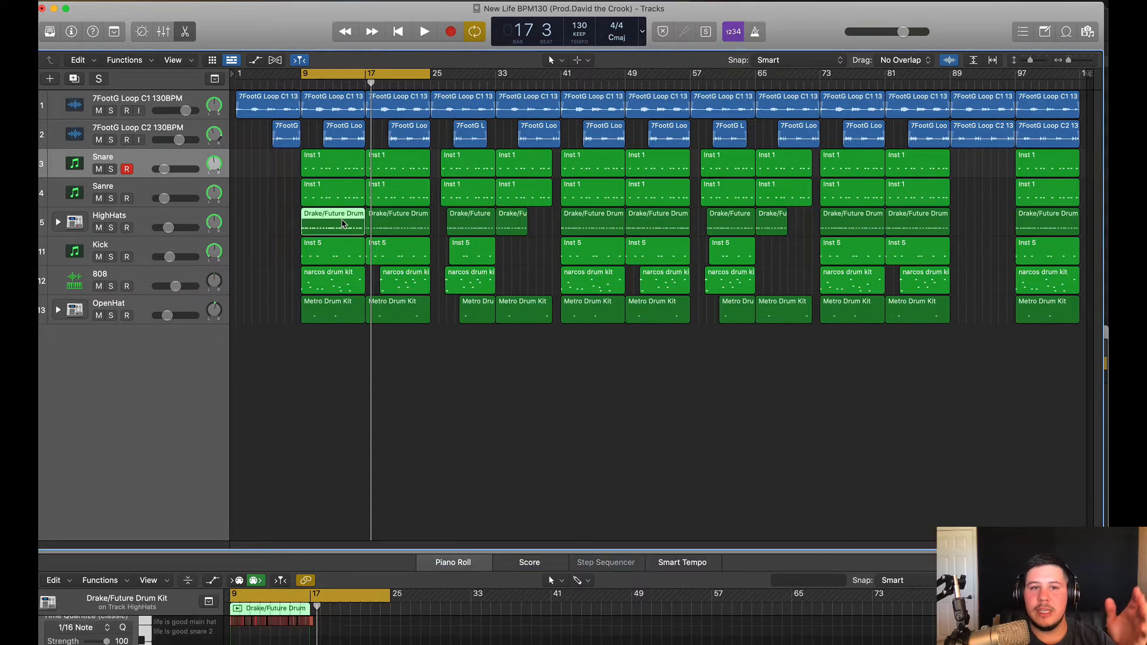
click(334, 255)
click(328, 283)
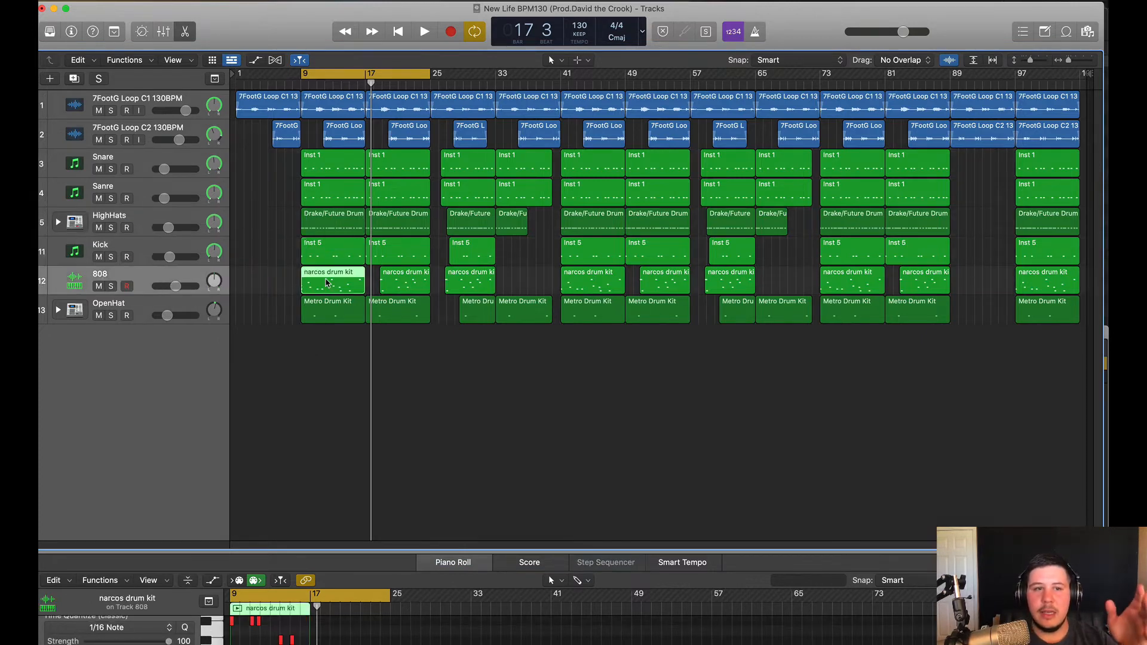
click(327, 314)
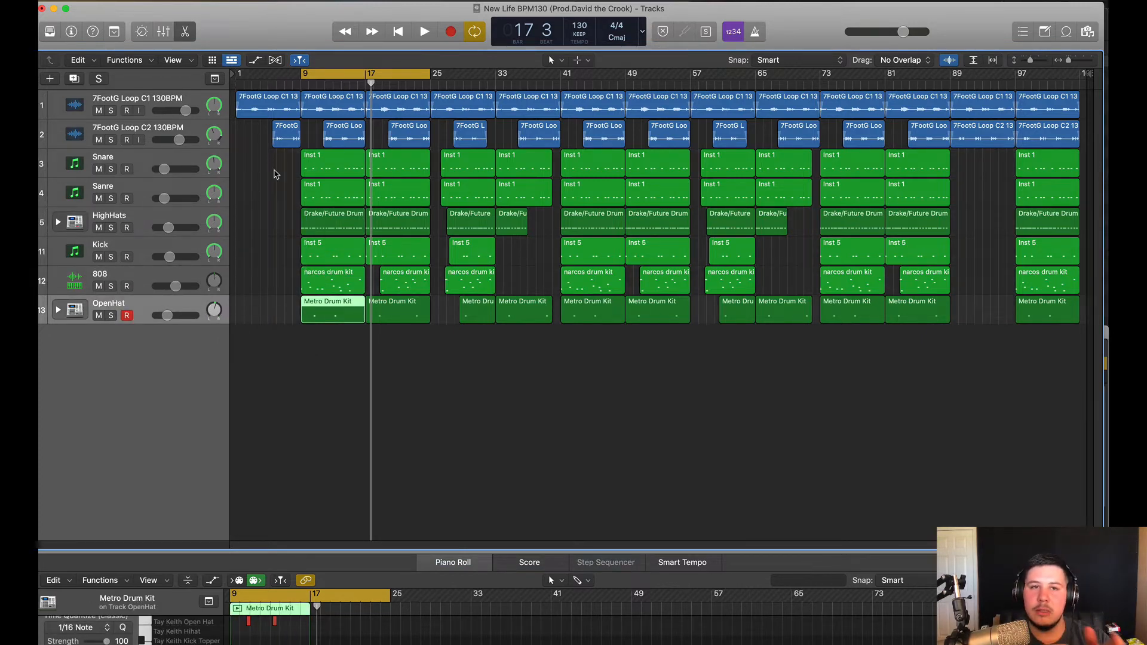
Back in the mixer, try Balance panning on HighHats, then restore Stereo Pan
click(162, 33)
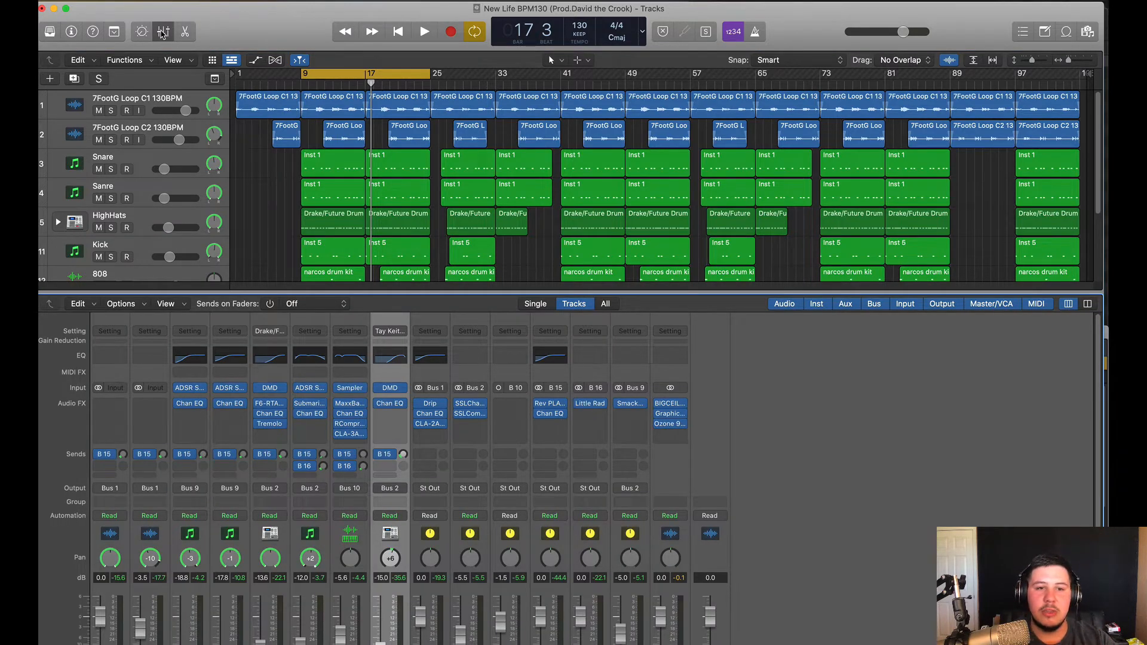
scroll(340, 422, down, 3)
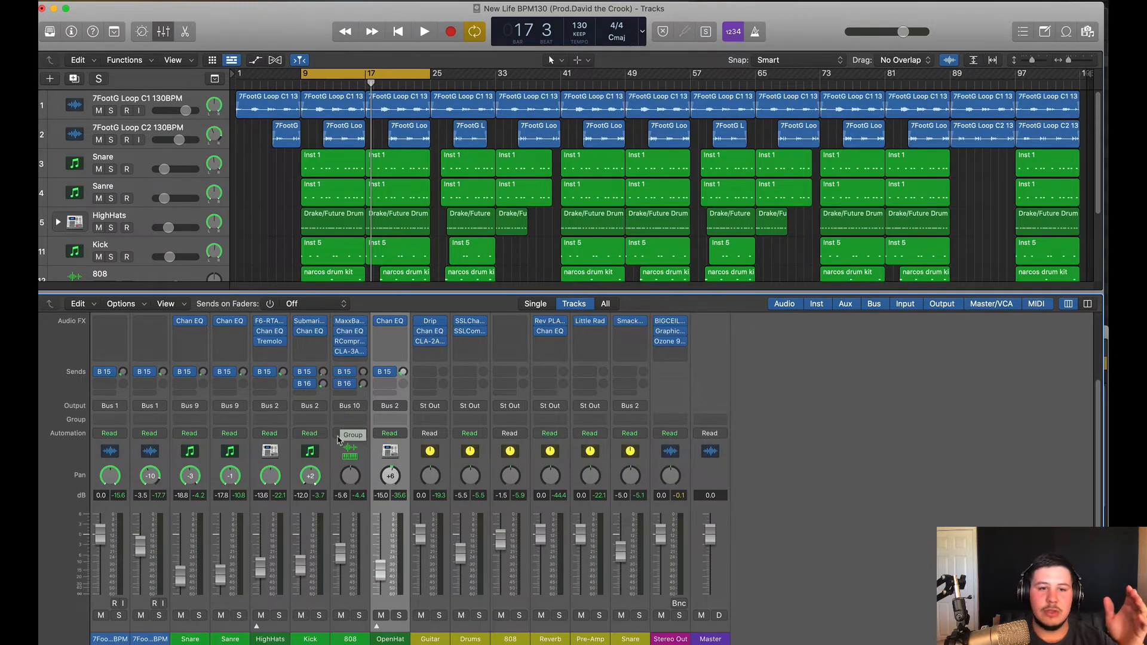
scroll(357, 487, up, 1)
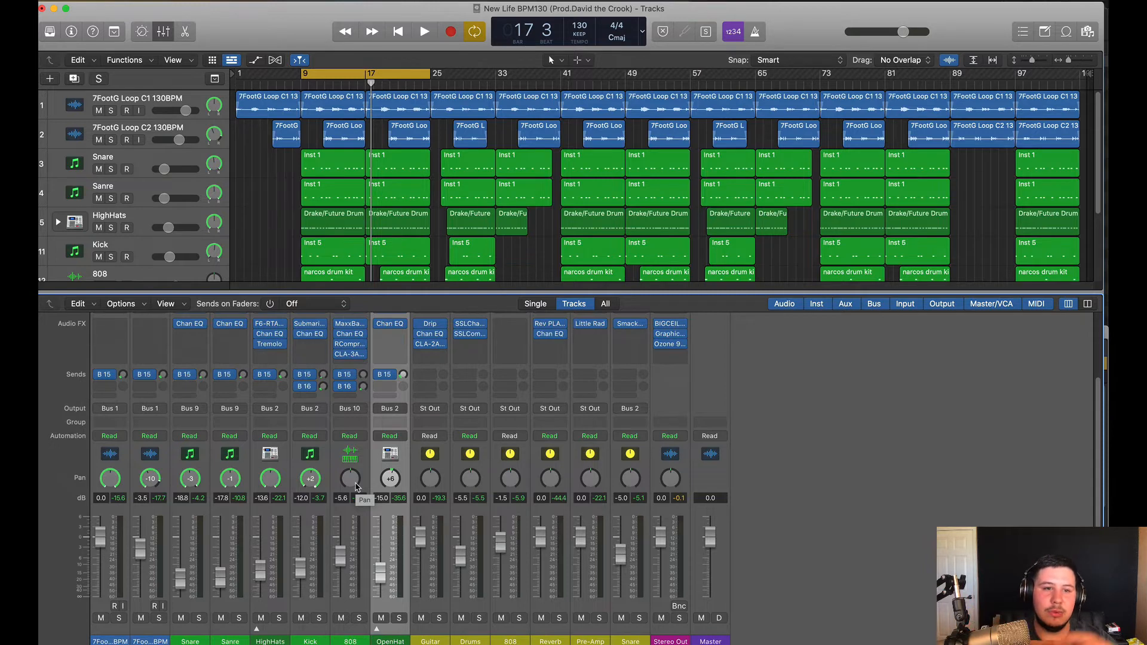
right_click(271, 479)
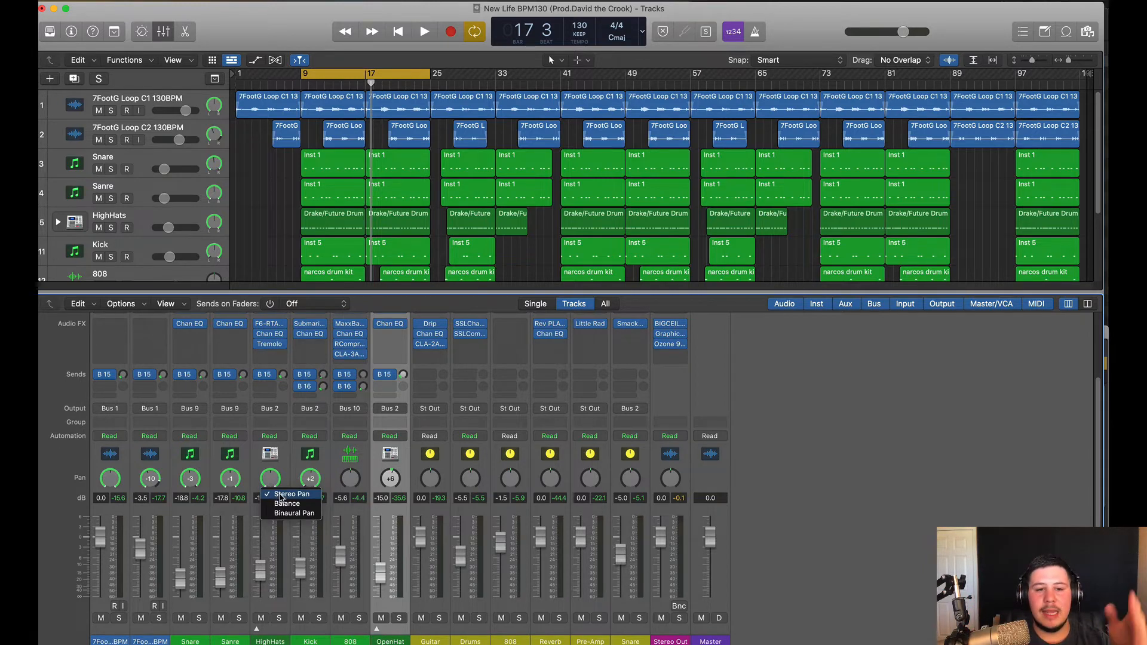
click(287, 504)
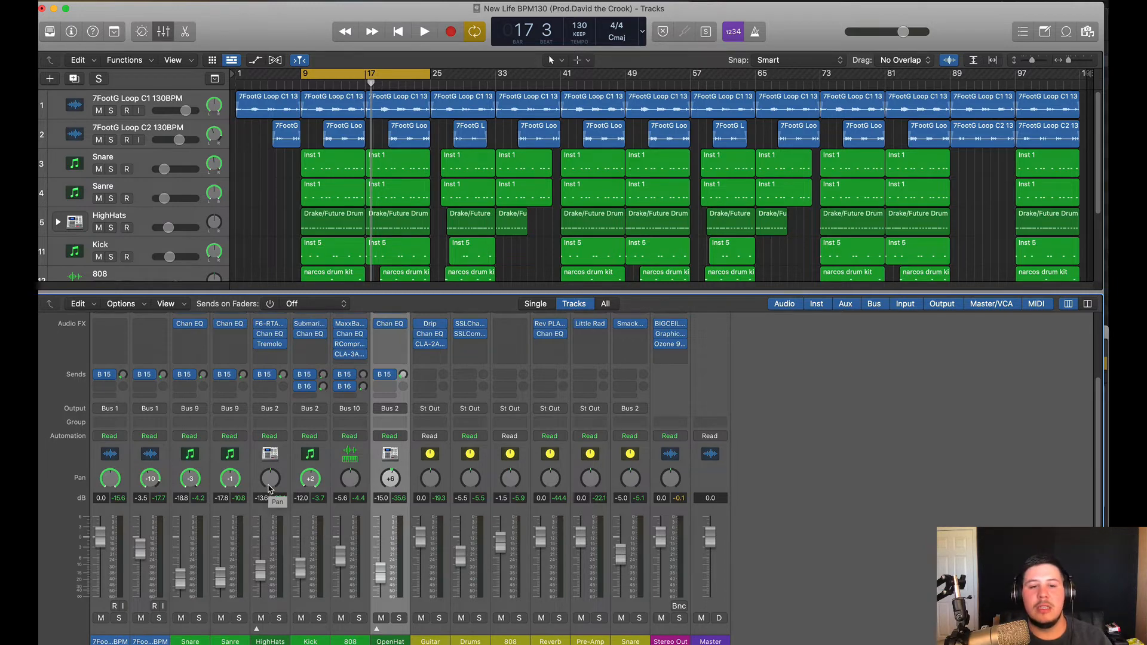
right_click(269, 489)
click(285, 494)
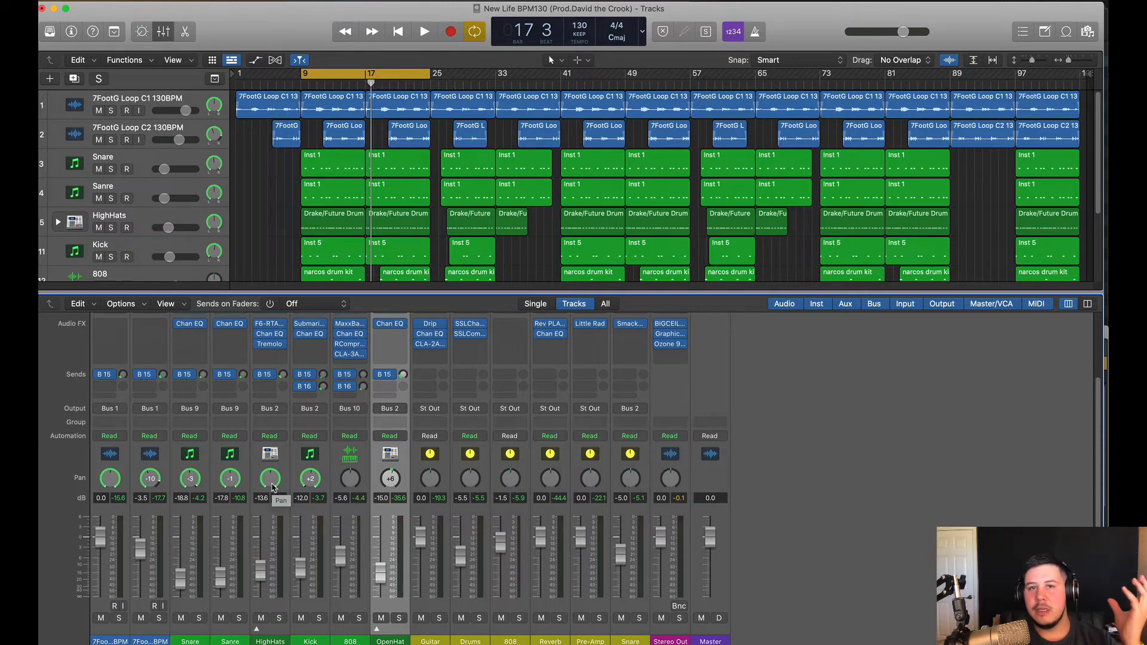
right_click(272, 487)
click(962, 503)
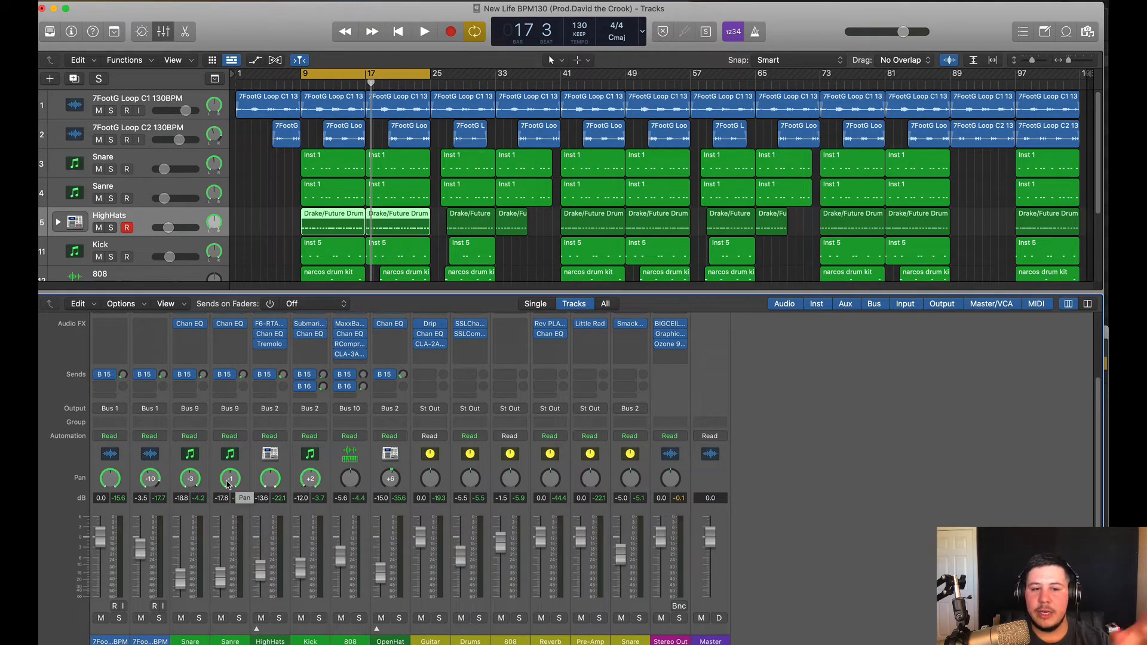
Solo HighHats and increase its Tremolo depth while listening during playback
click(278, 455)
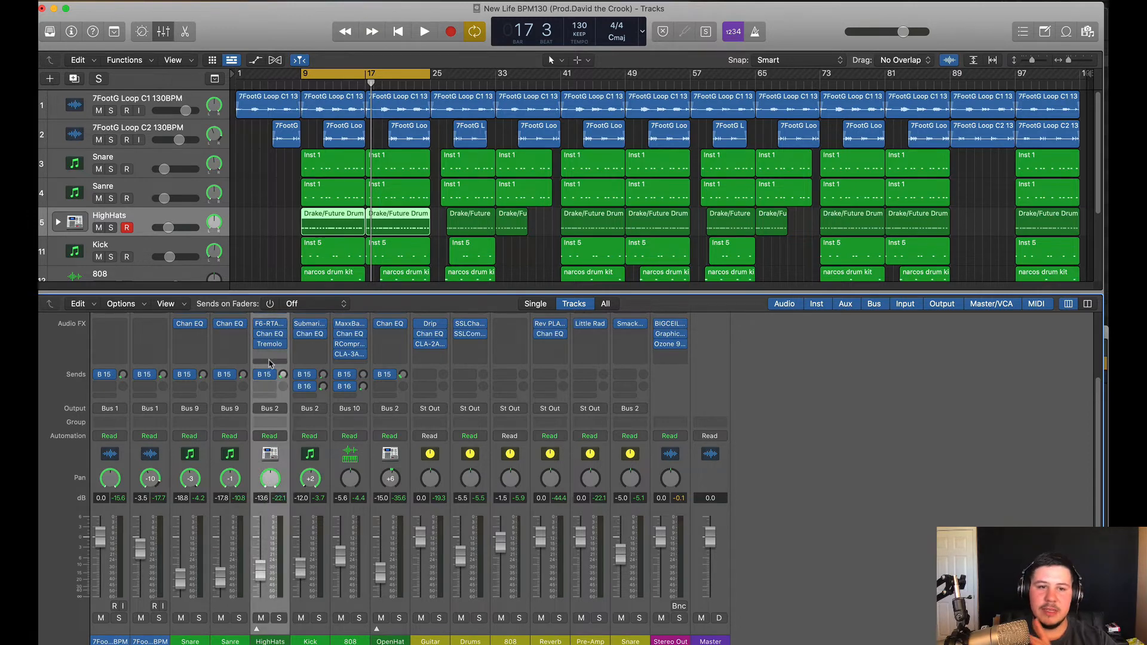
click(269, 345)
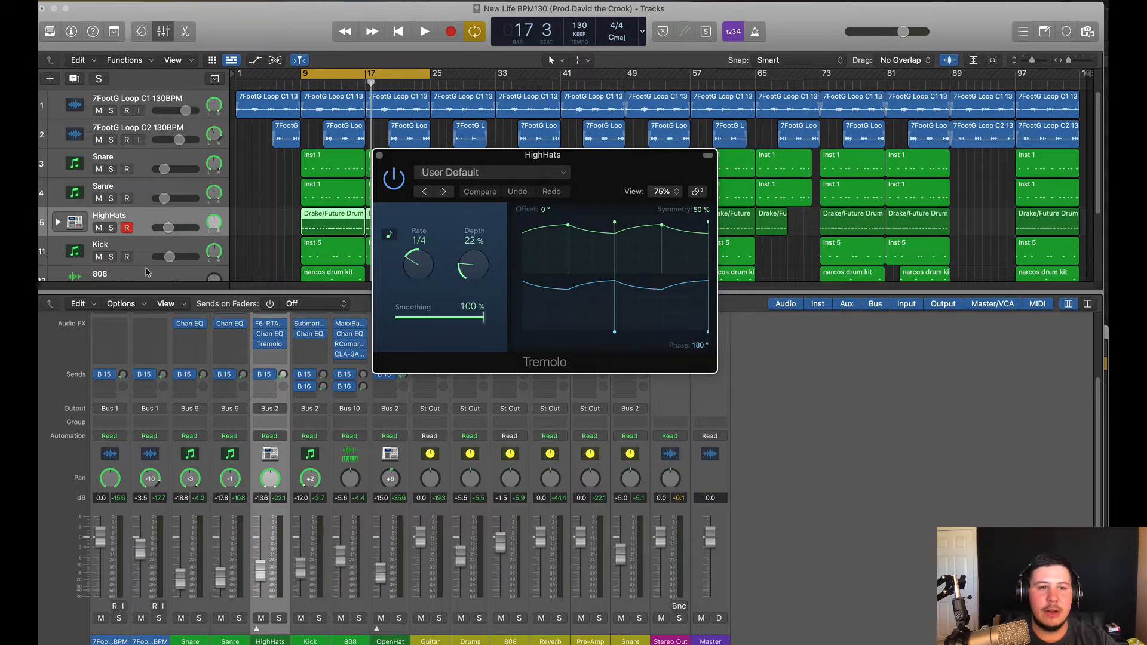
click(111, 228)
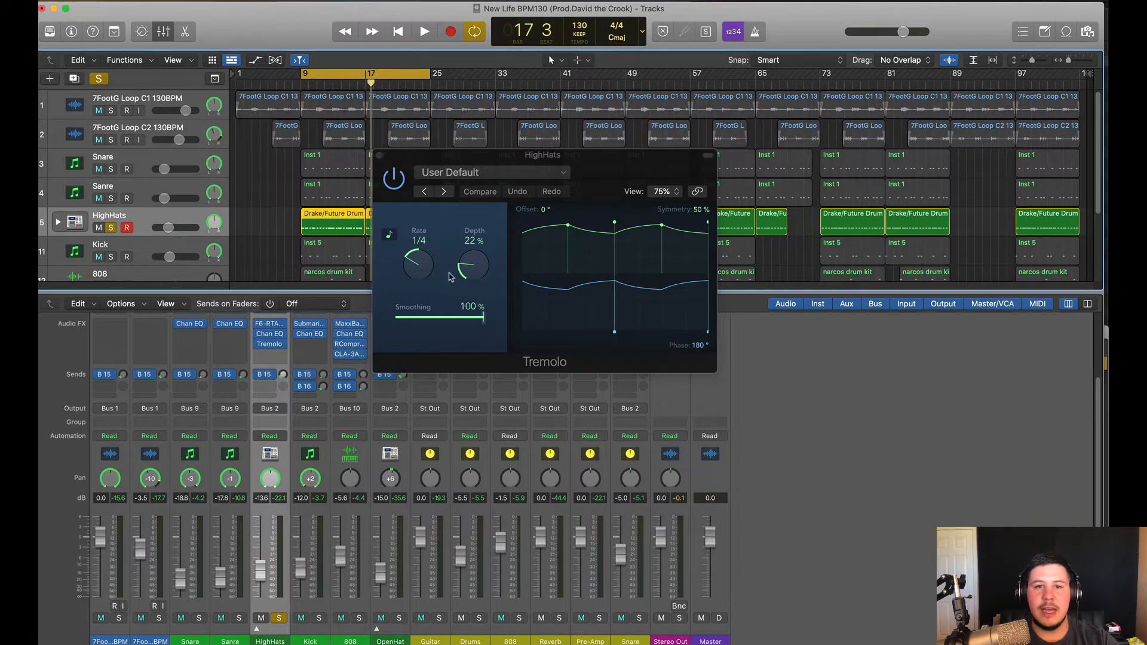
key(space)
drag(463, 272, 536, 257)
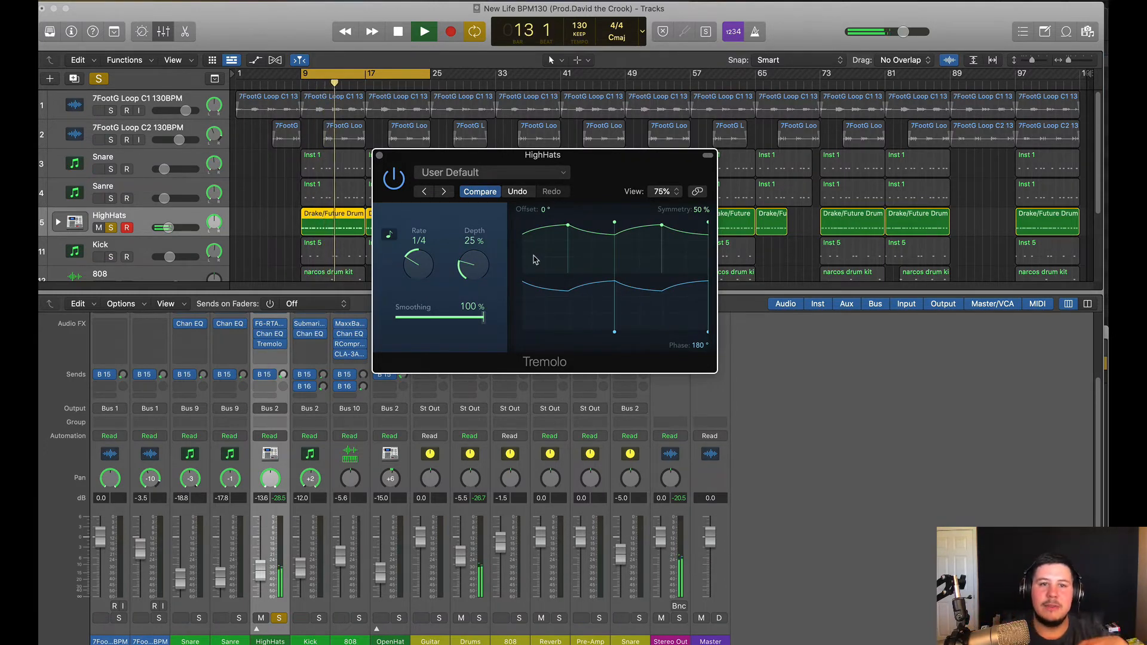
click(379, 155)
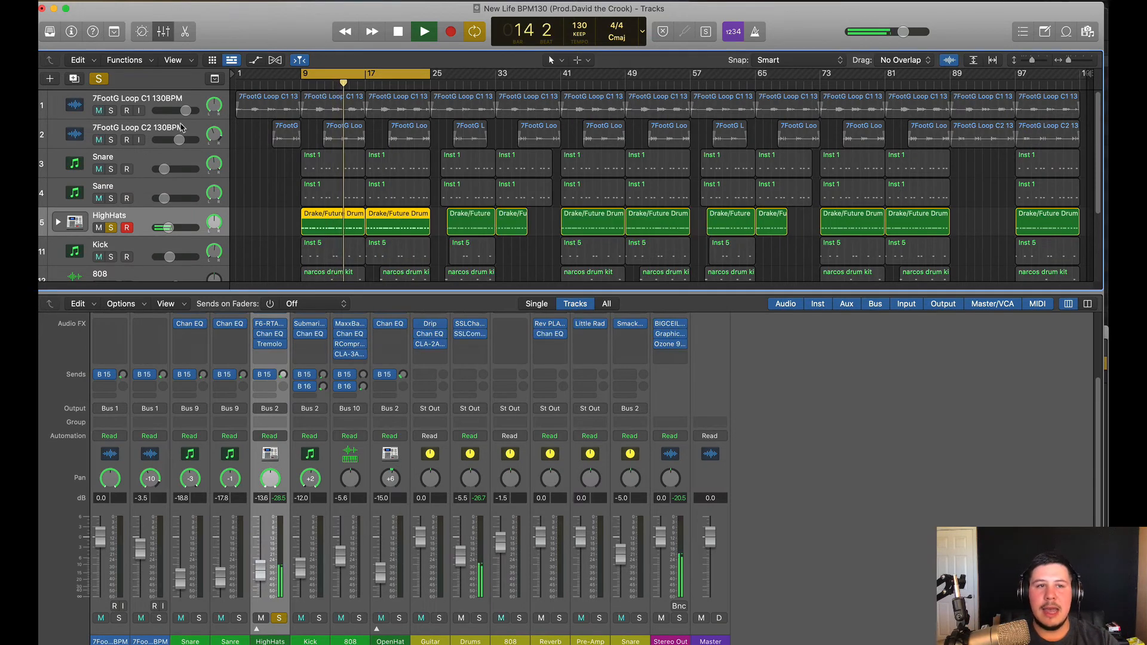
Unsolo HighHats, stop playback and reveal the Gain Reduction, EQ, MIDI FX and Input rows
key(s)
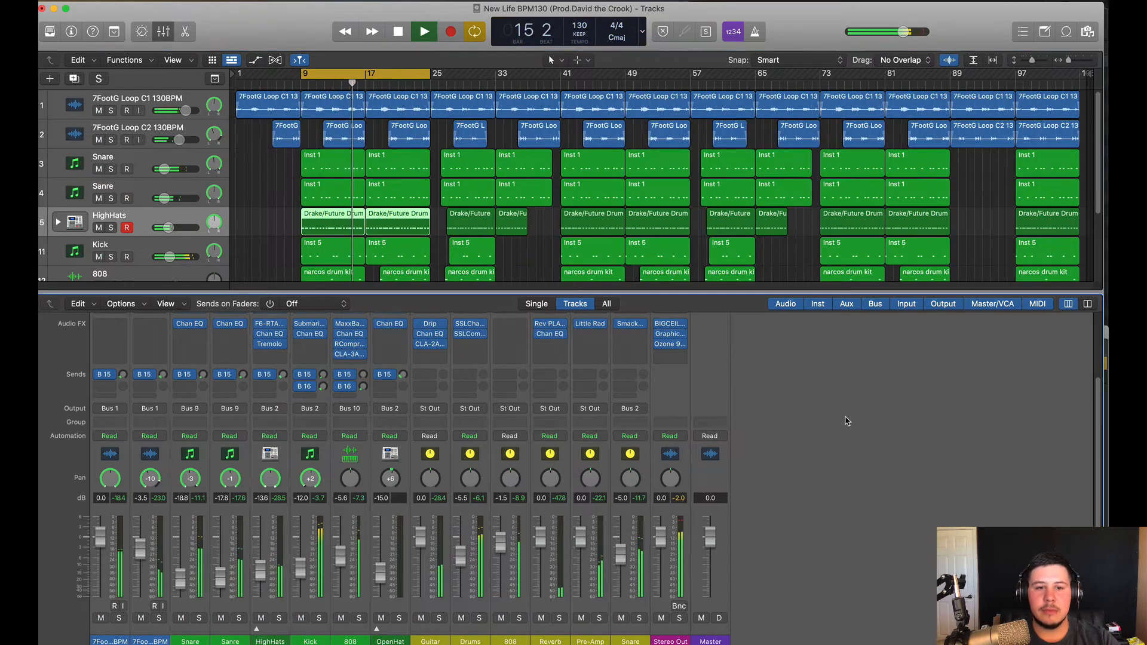
key(space)
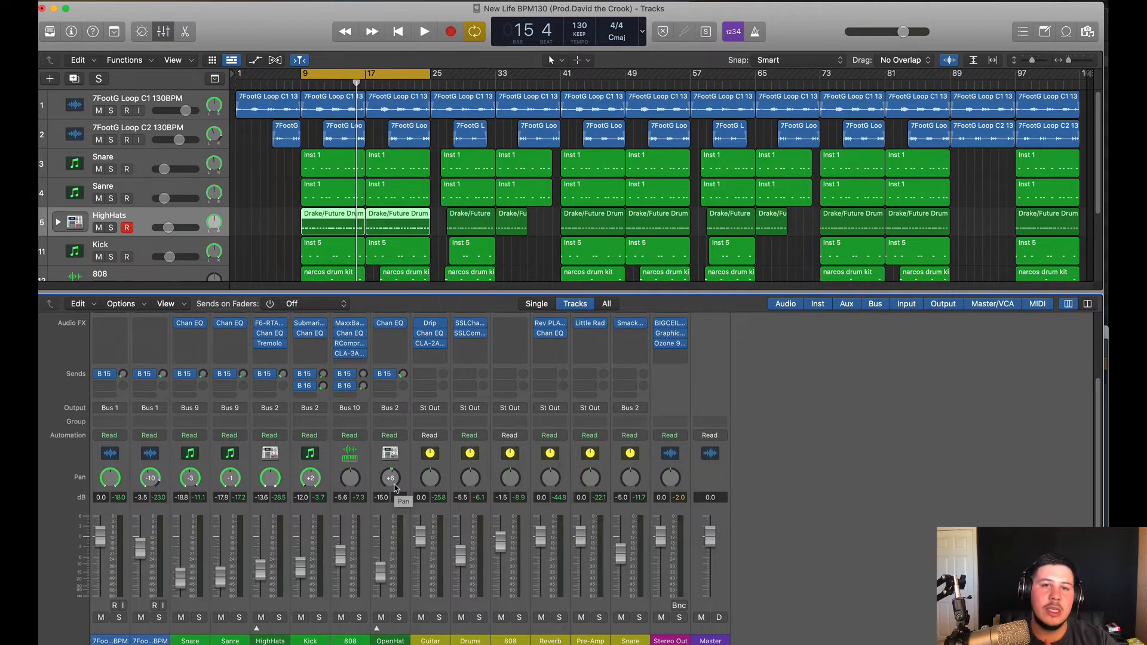
scroll(755, 439, up, 3)
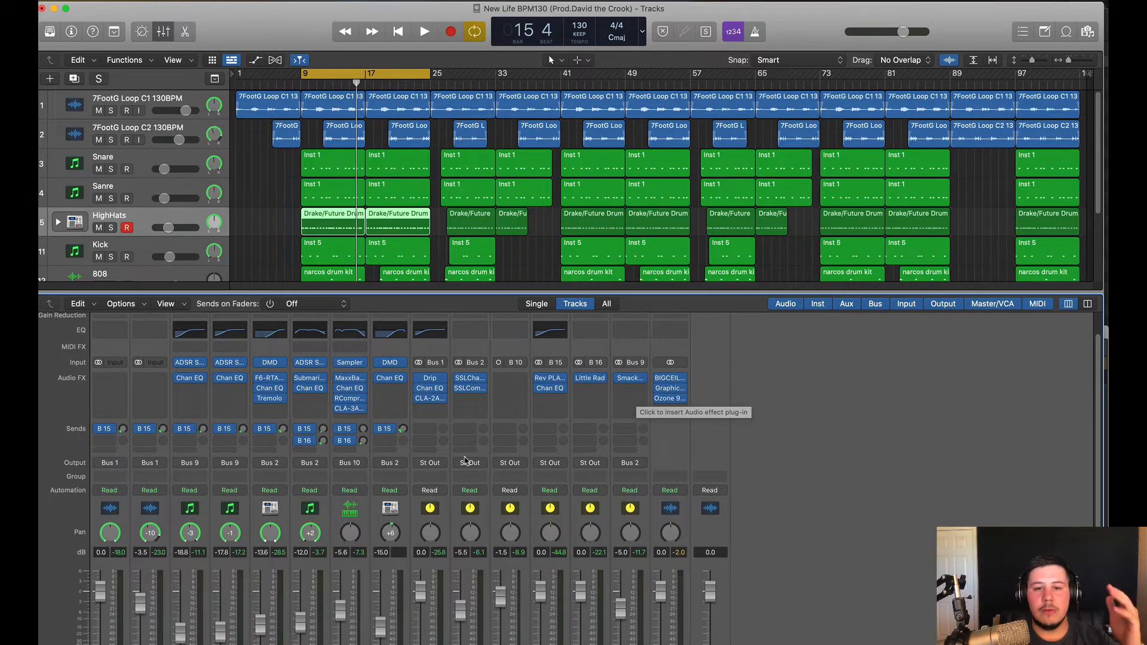
click(470, 389)
drag(481, 152, 787, 129)
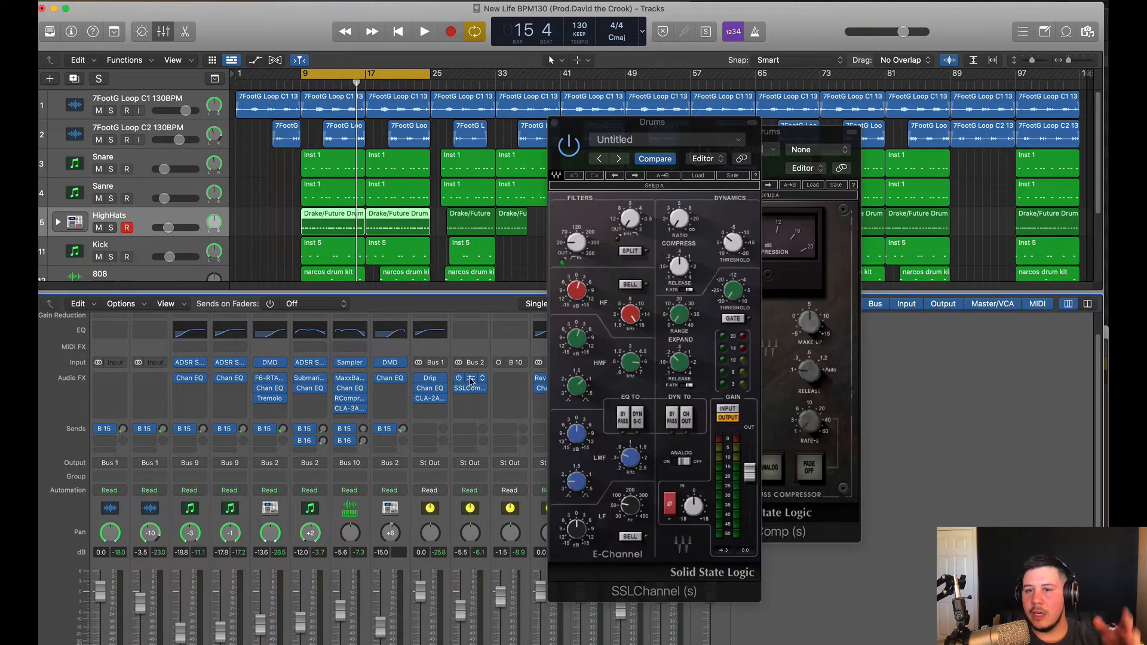
click(603, 140)
click(590, 134)
drag(591, 134, 520, 132)
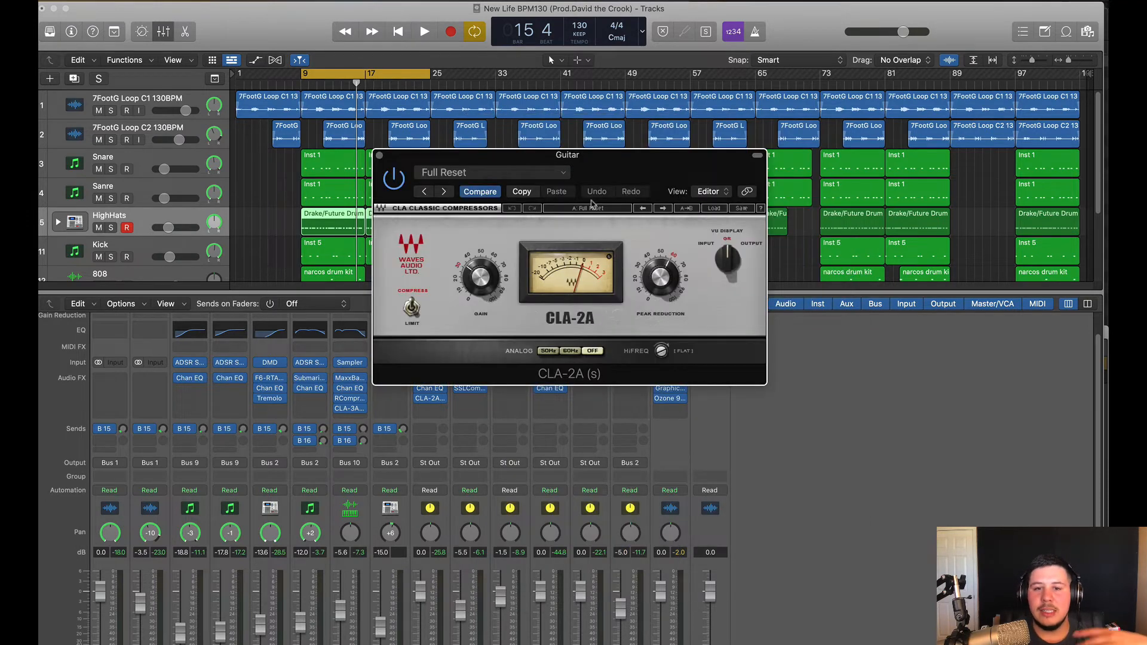
drag(622, 179, 589, 208)
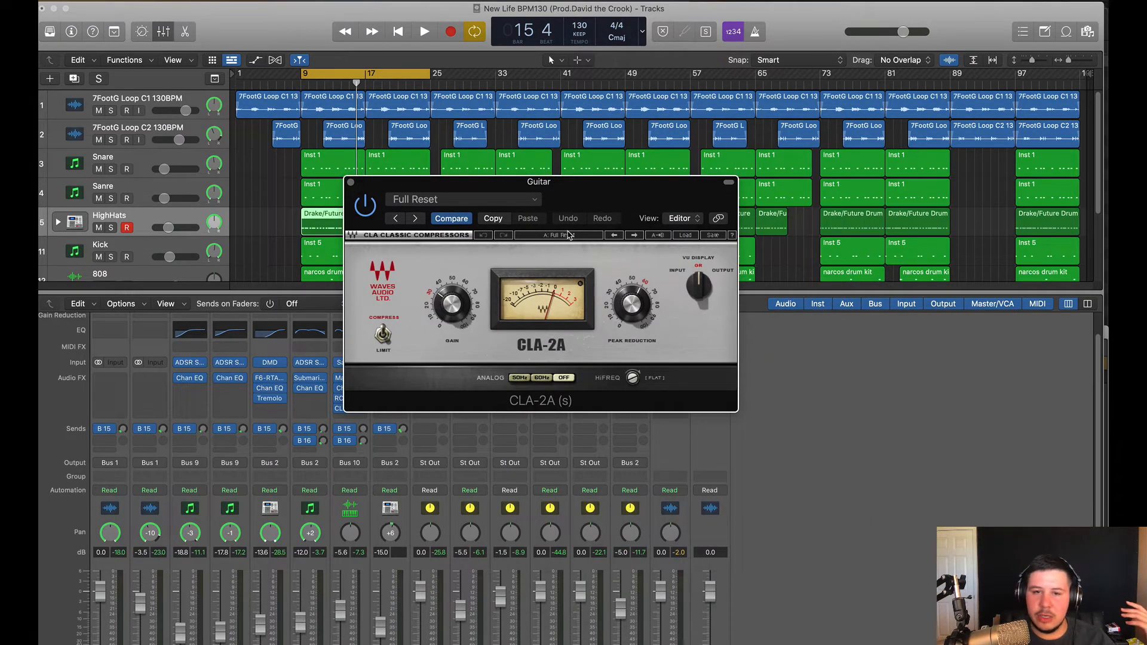
click(351, 182)
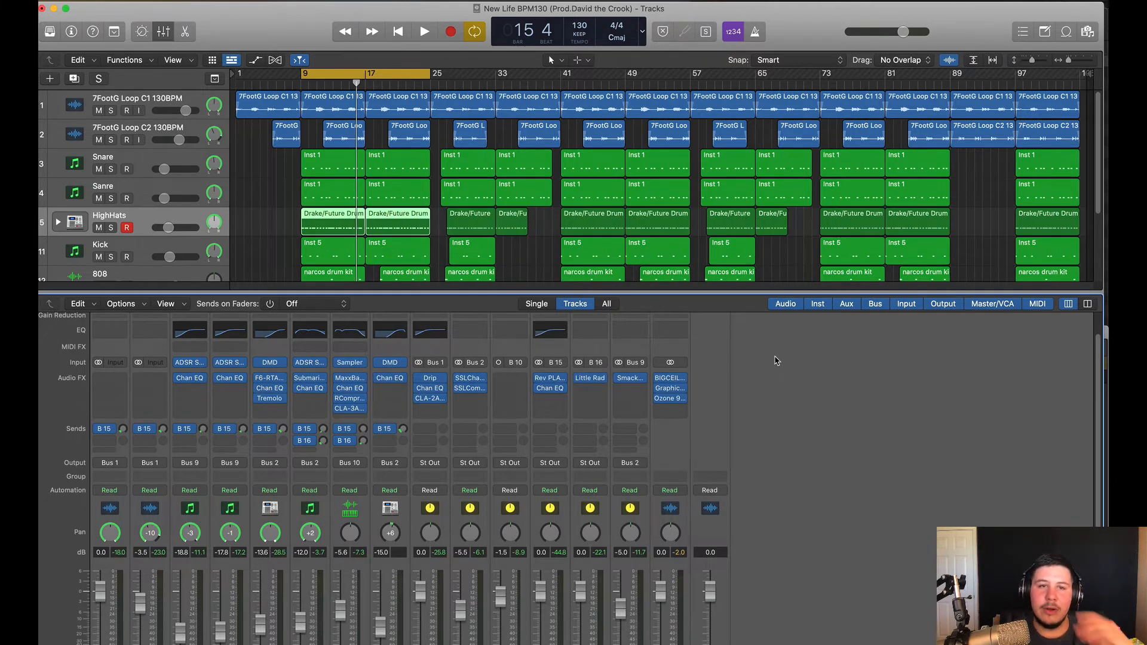
click(590, 377)
click(670, 383)
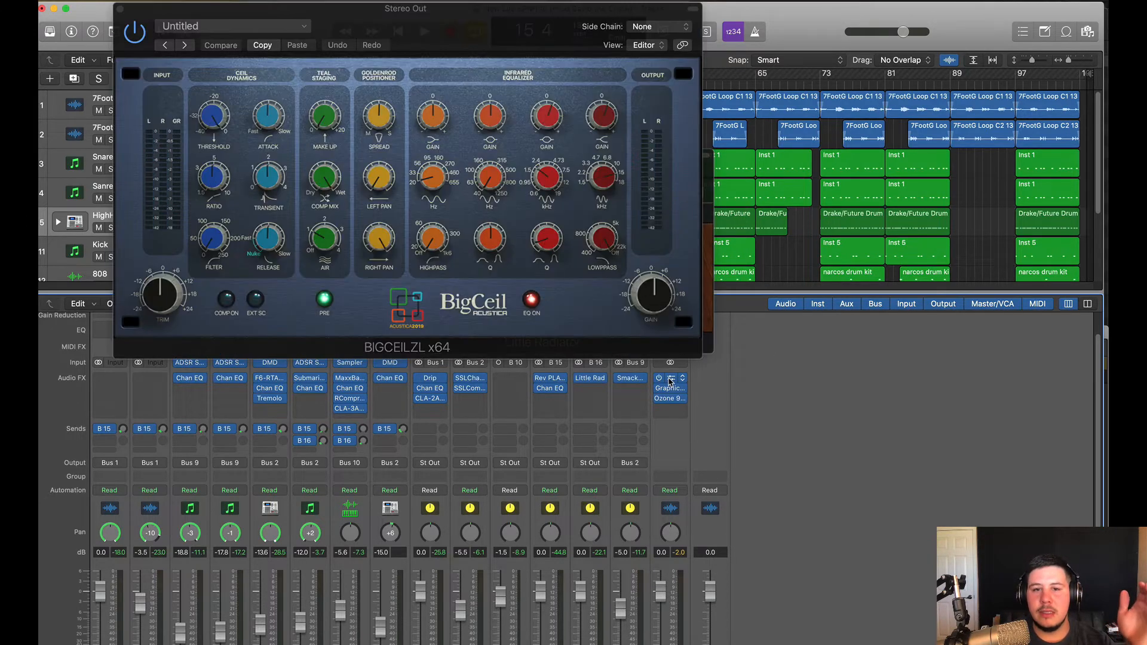
drag(470, 32, 540, 121)
click(190, 99)
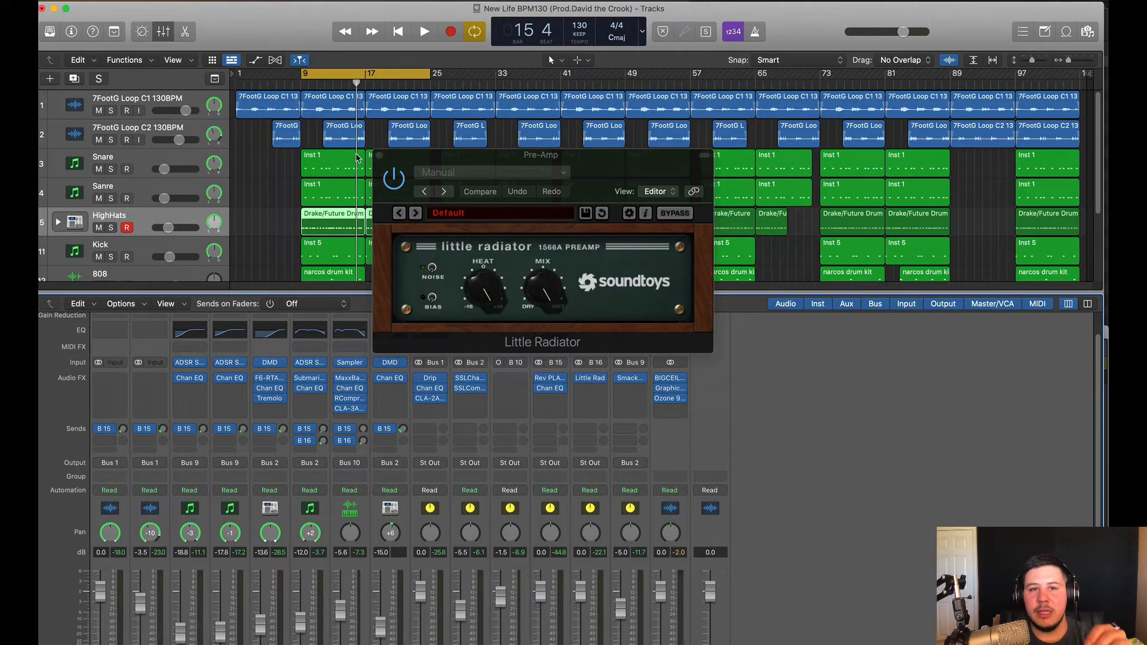
click(379, 154)
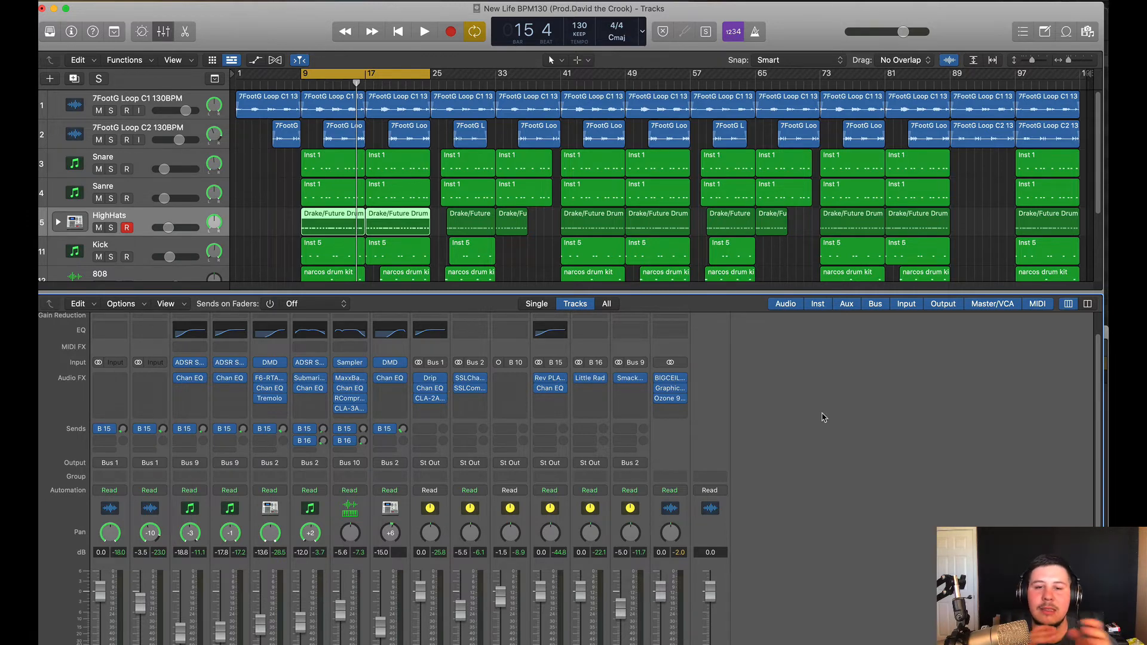
Run Ozone 9's Master Assistant on the Stereo Out during playback and accept its suggestion
click(673, 399)
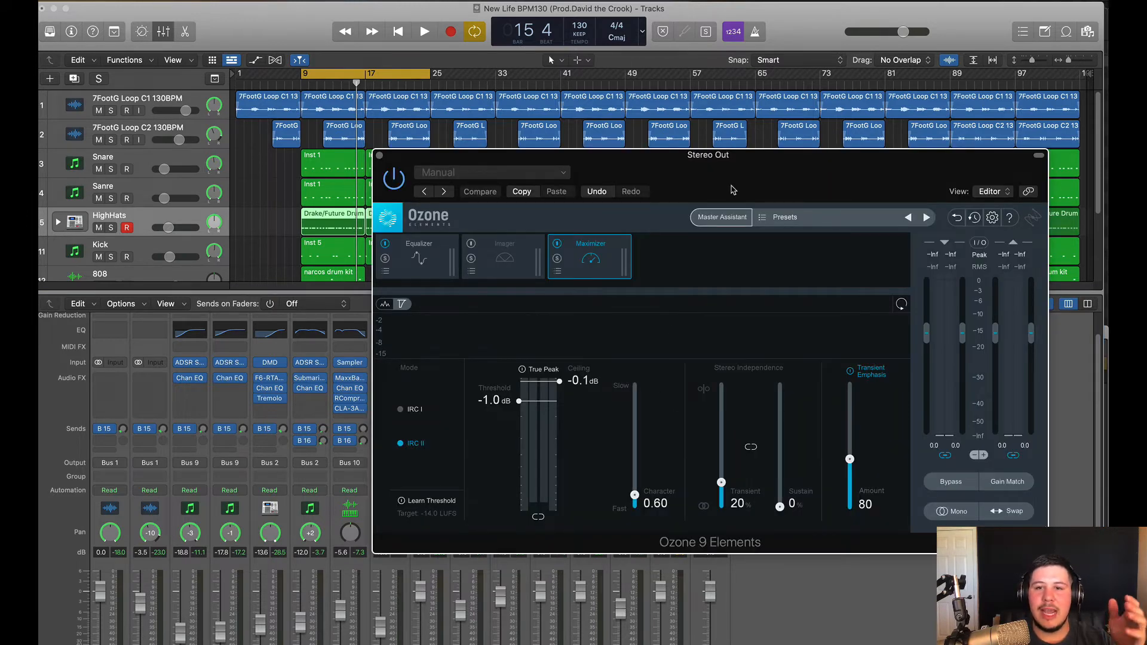
drag(747, 184, 518, 257)
click(191, 329)
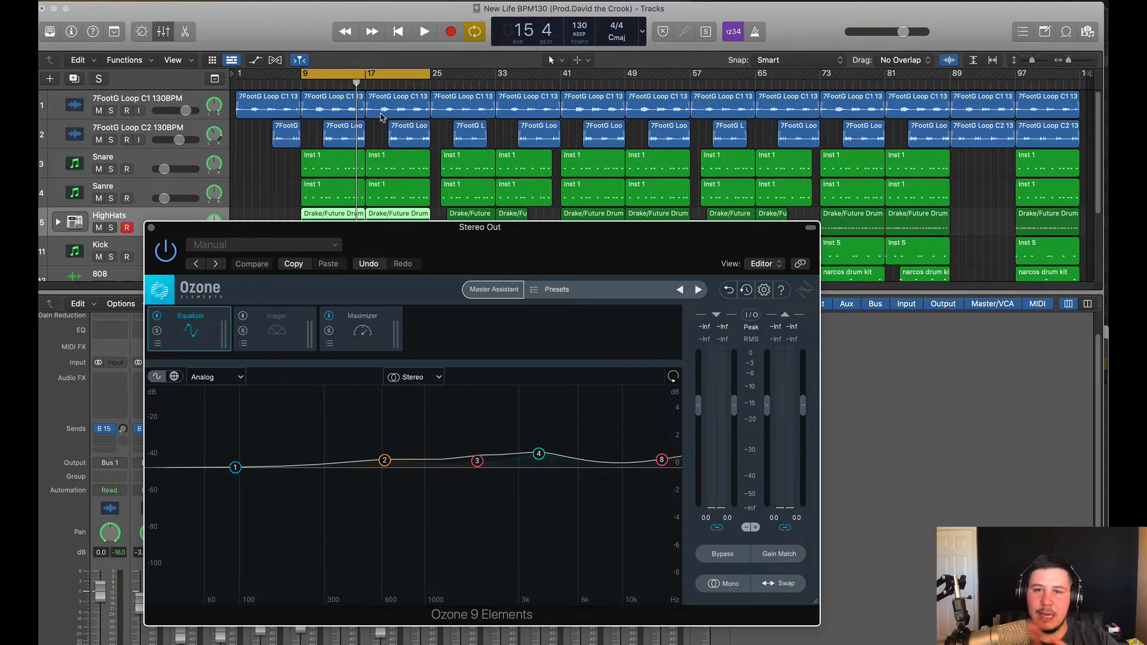
click(491, 289)
click(477, 545)
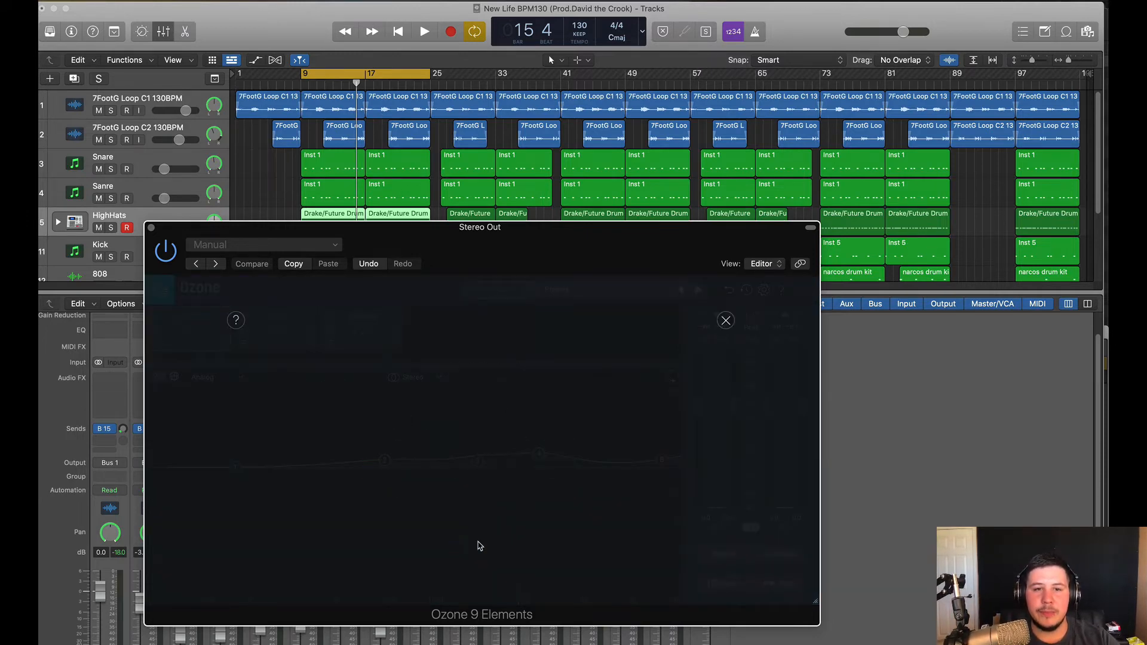
key(space)
drag(554, 265, 559, 202)
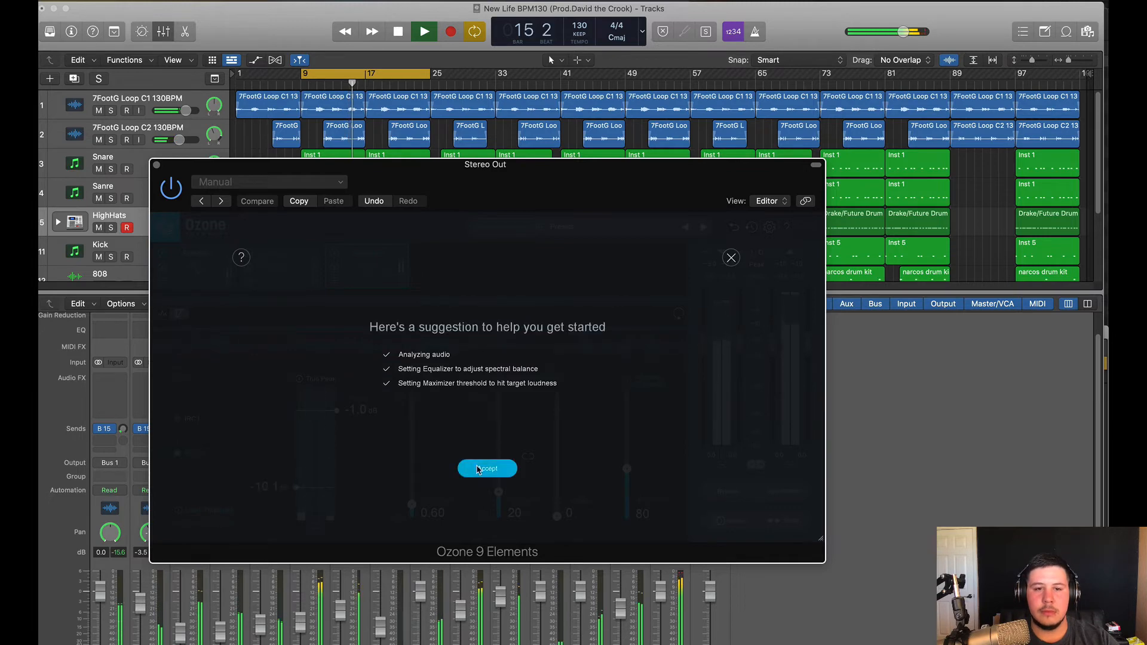
click(485, 468)
Raise the Ozone maximizer threshold to -1.9 dB, stop playback and view the EQ curve
drag(296, 488, 337, 399)
key(space)
click(195, 265)
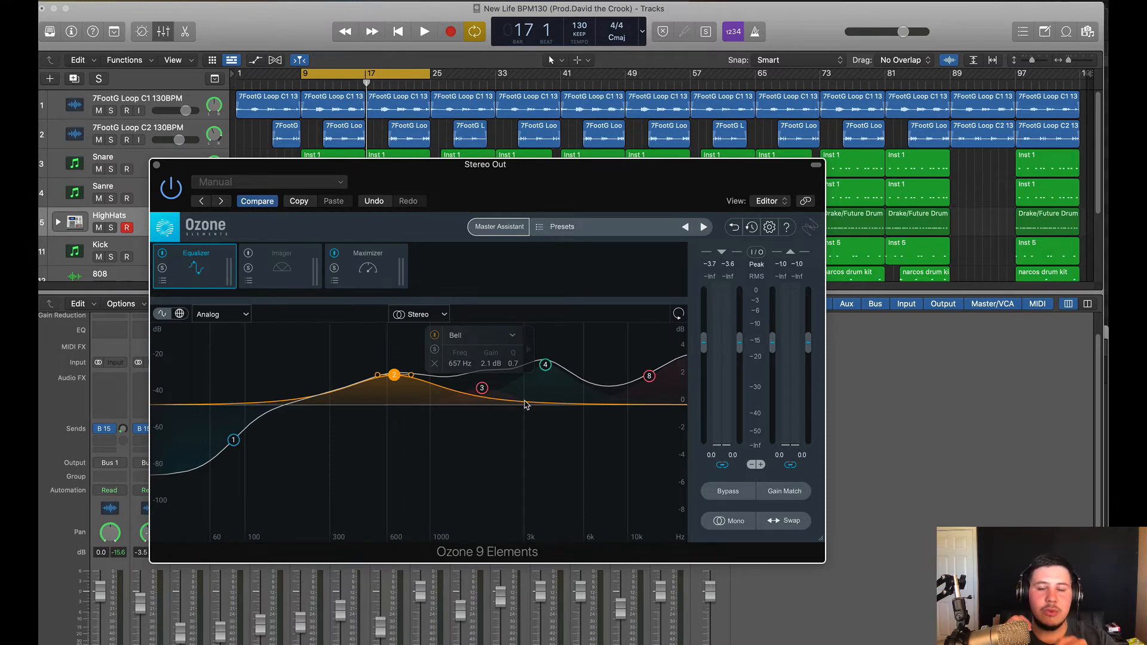
drag(589, 189, 397, 32)
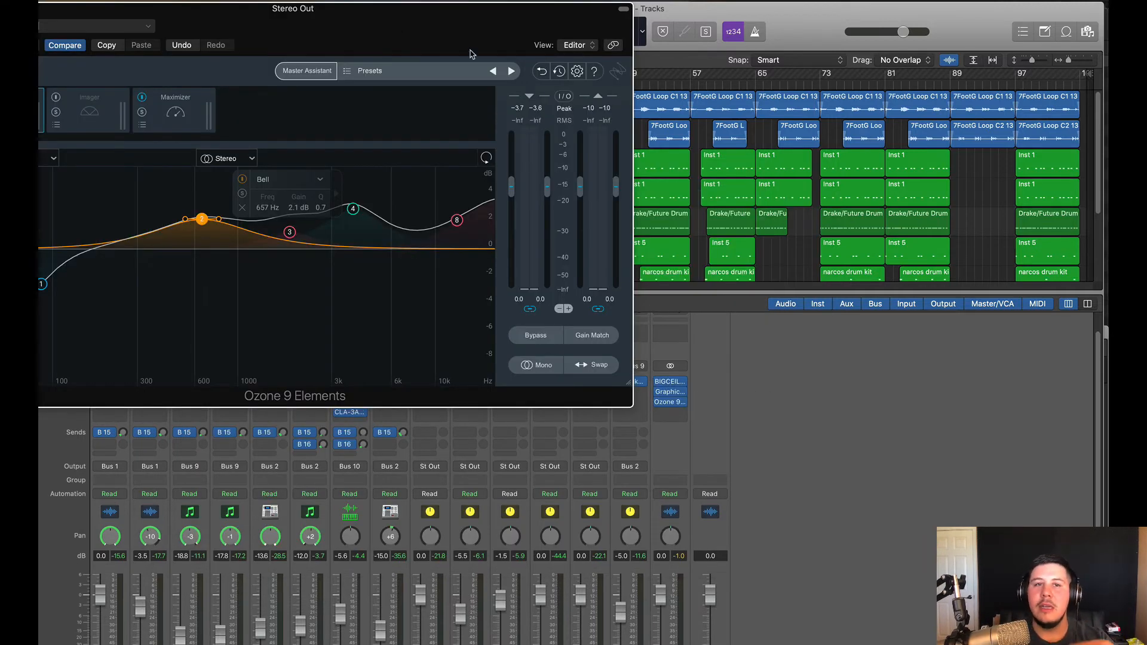
Inspect Ozone's high shelf EQ band and check the Stereo Out BigCeil plug-in
drag(470, 46, 654, 154)
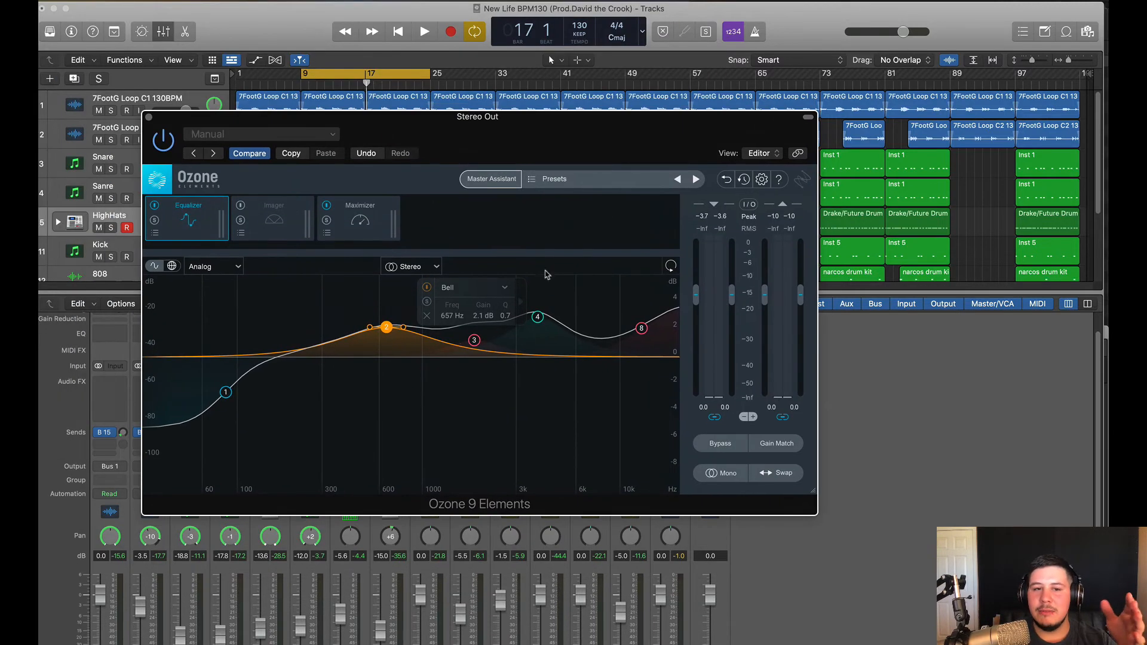
click(640, 328)
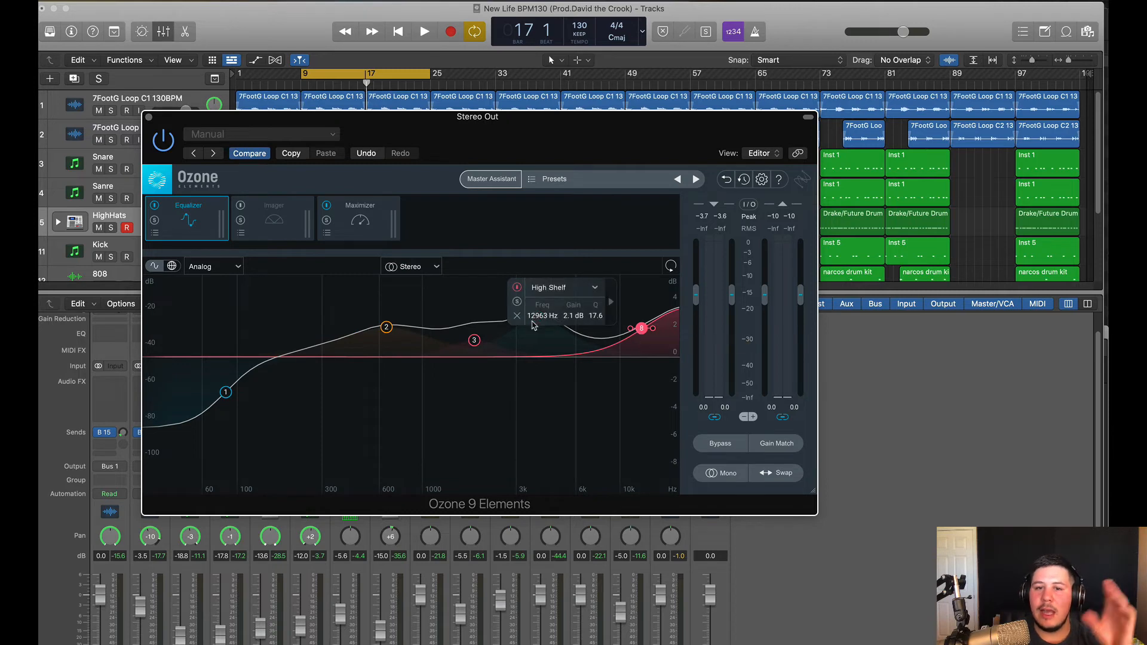
drag(628, 150, 564, 477)
click(674, 383)
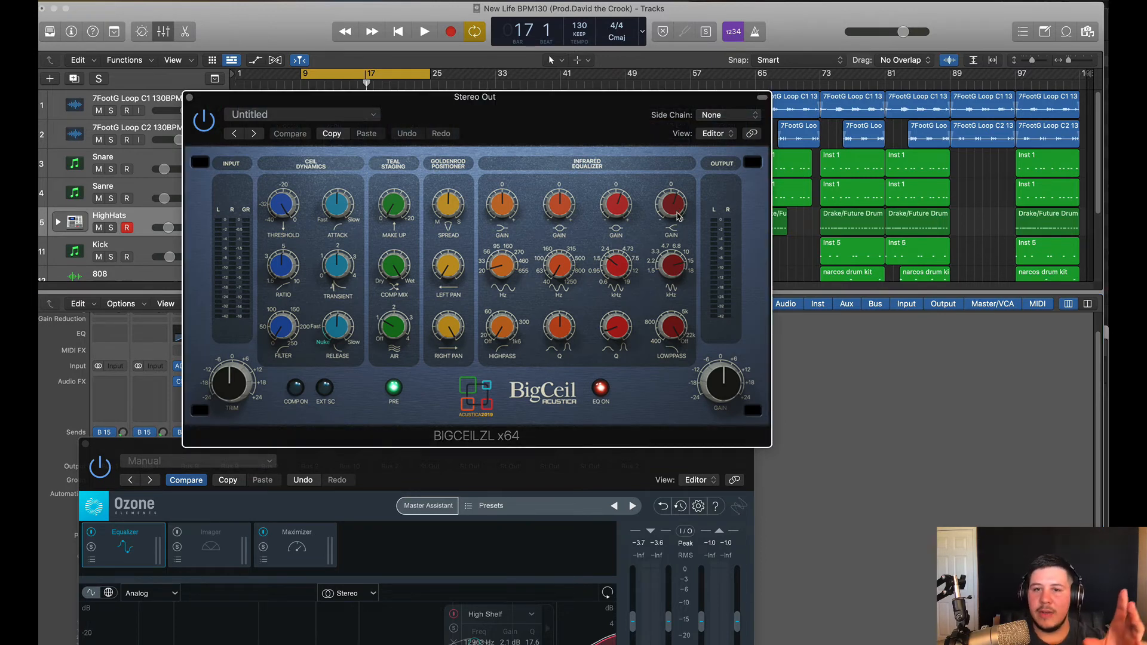
drag(598, 437, 607, 349)
drag(607, 474, 633, 326)
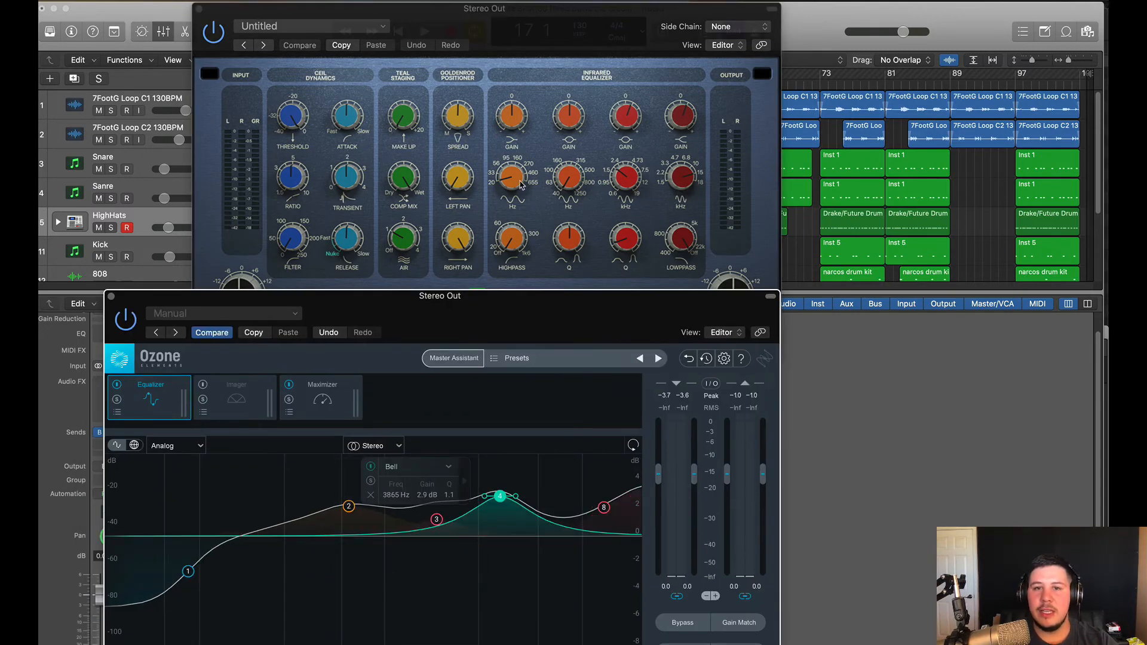
click(199, 8)
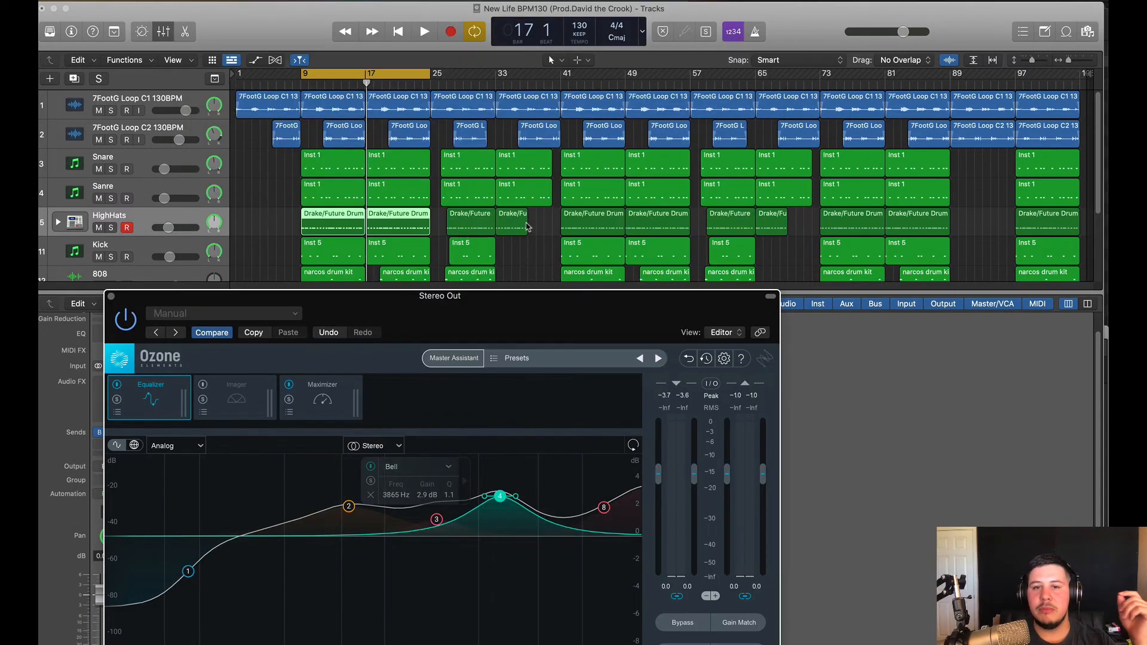
drag(585, 294, 420, 112)
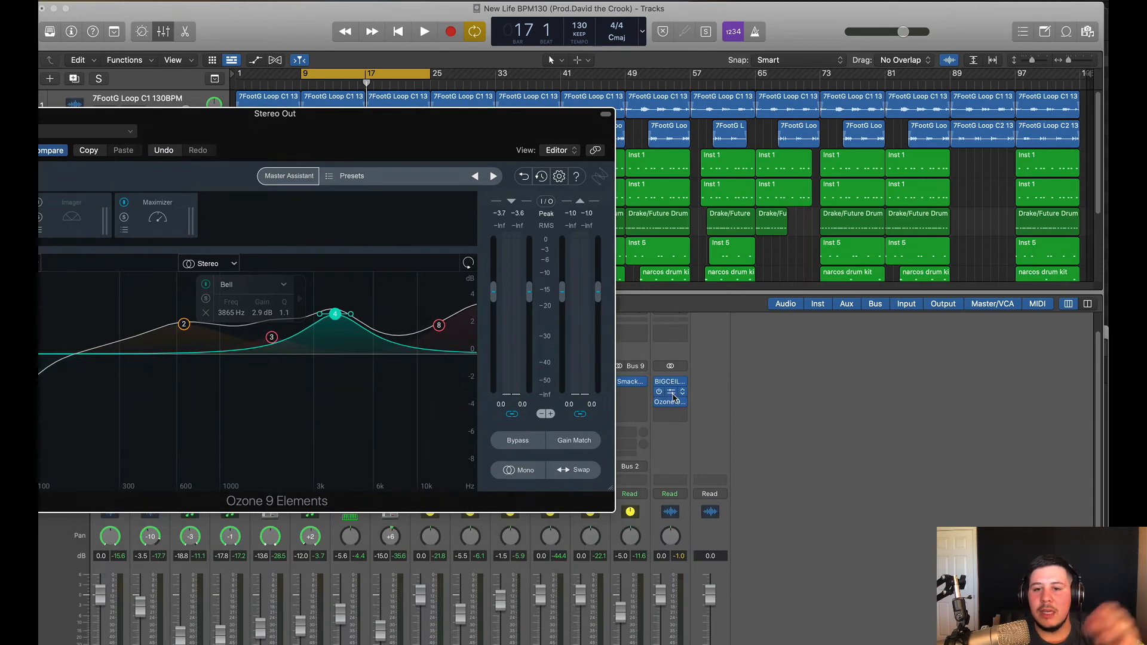
On the Vintage Graphic EQ, keep the Smooth output model and lower 3.6K to 1.1 dB
click(670, 392)
drag(693, 184, 807, 64)
drag(397, 134, 529, 308)
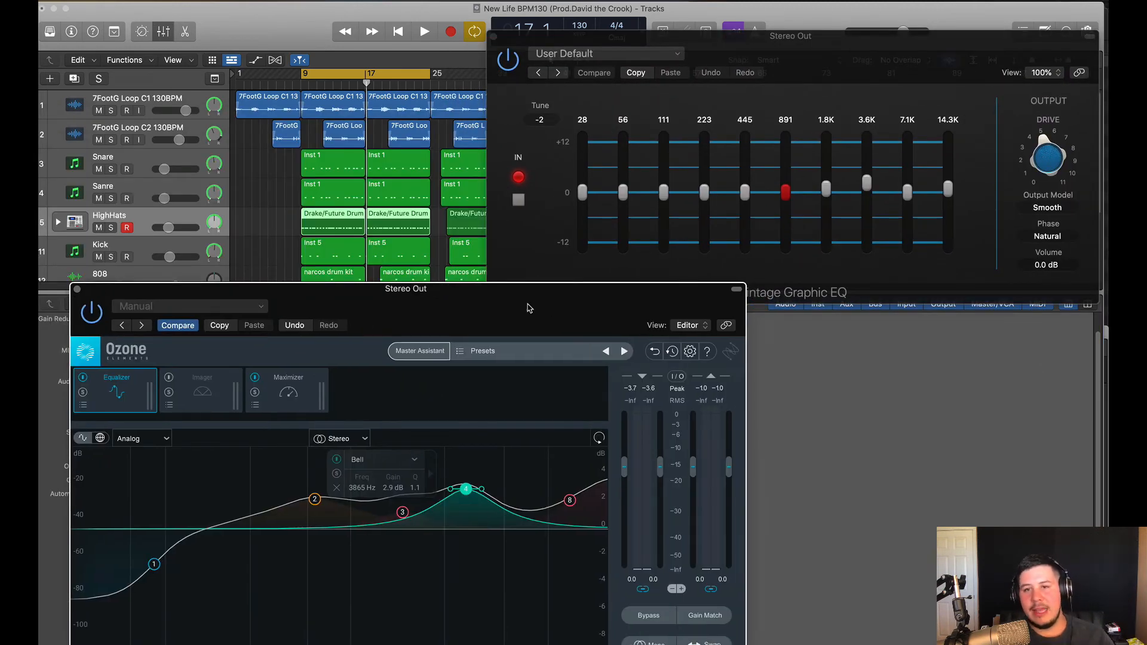
click(770, 78)
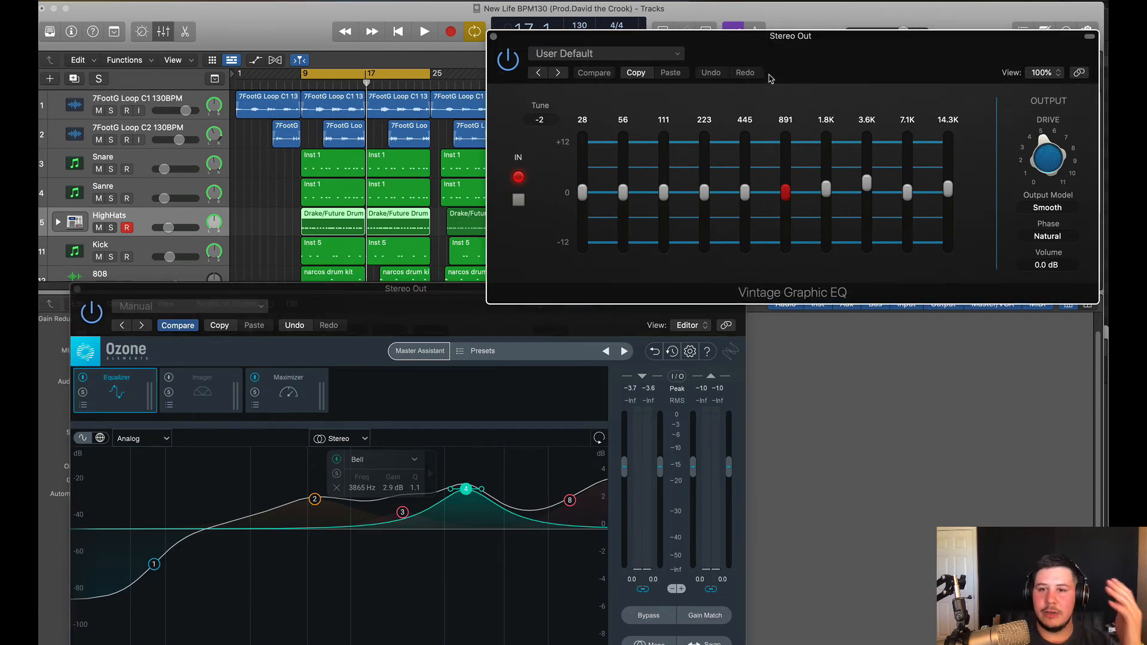
click(1041, 209)
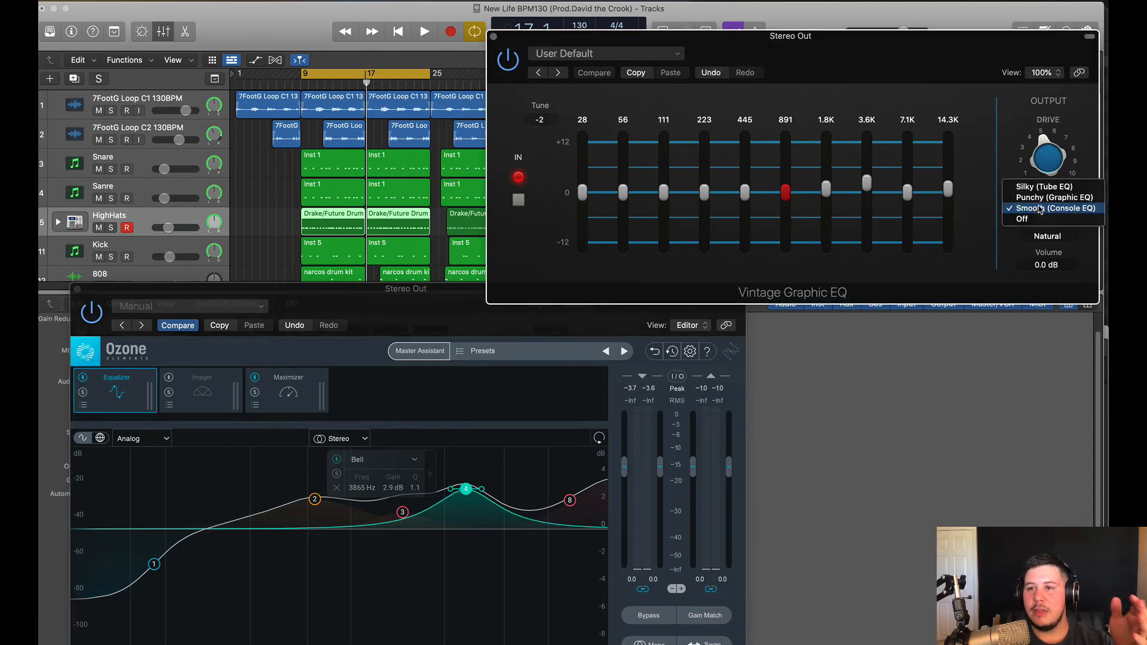
click(1040, 209)
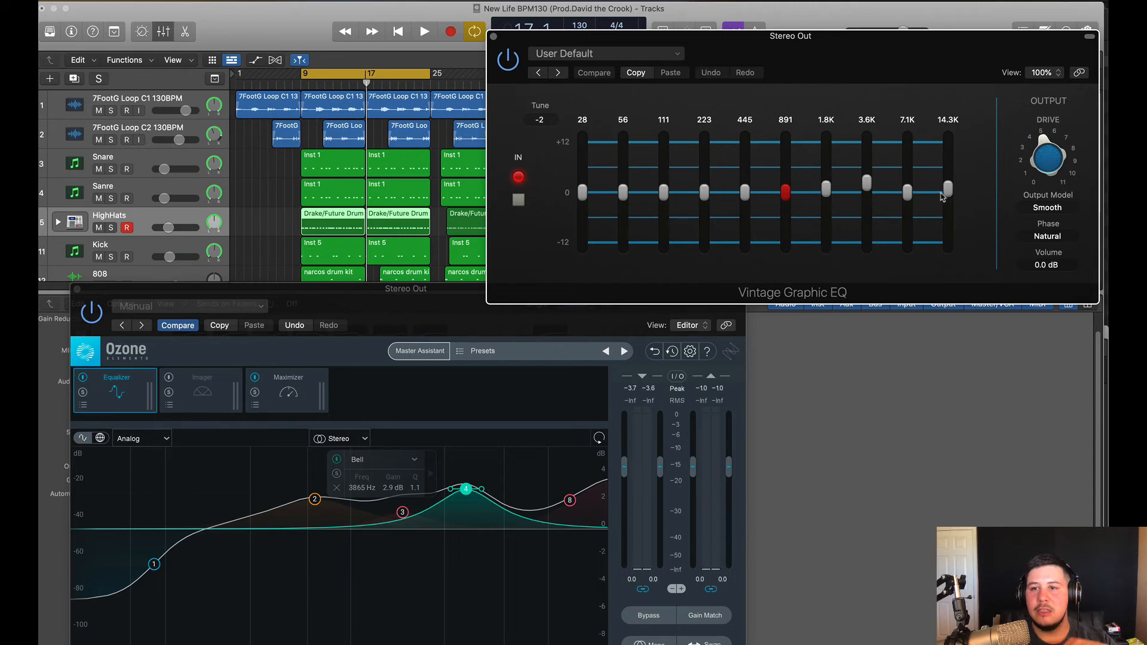
drag(867, 182, 867, 185)
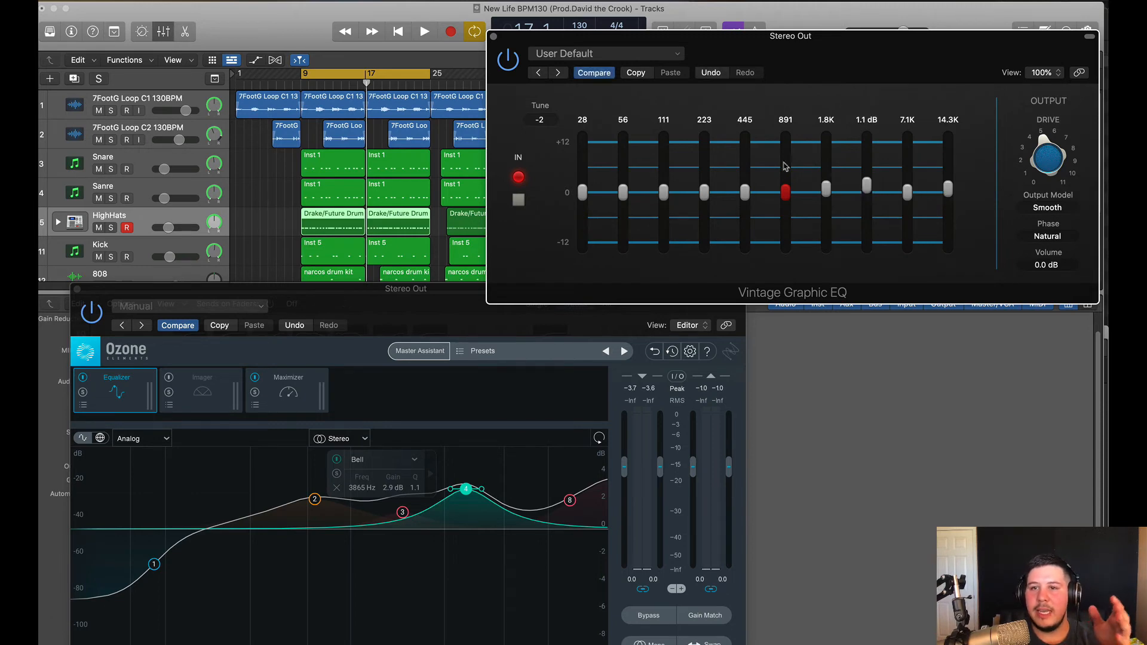
click(494, 37)
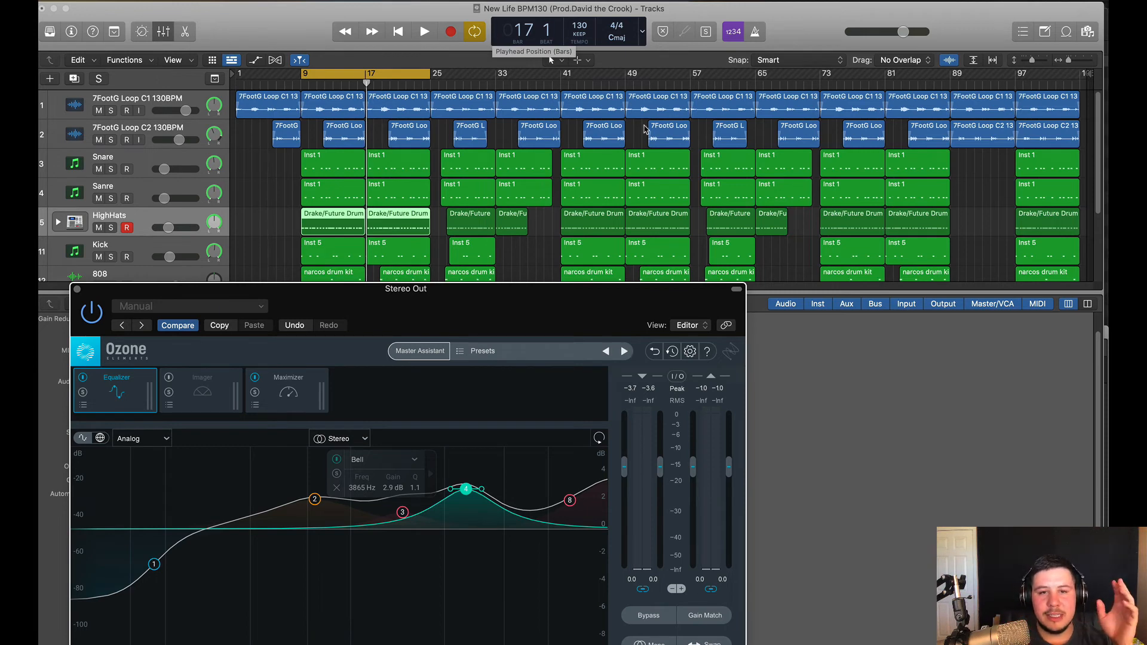
Bring the Ozone 9 window fully on screen and close it
scroll(682, 405, up, 3)
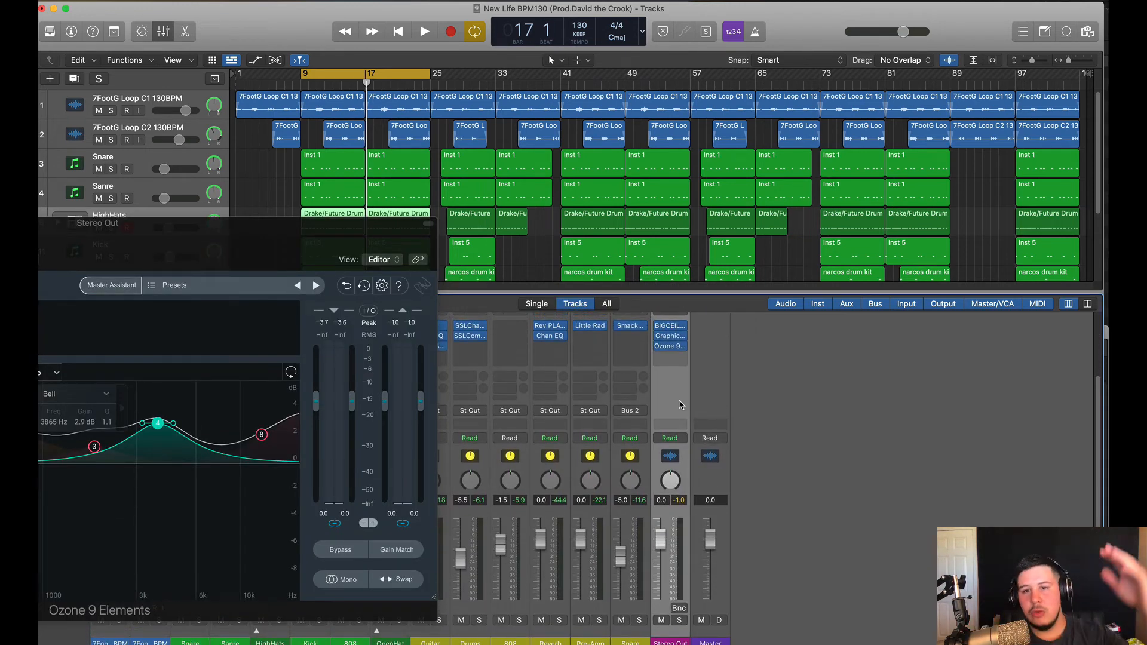
drag(366, 236, 491, 230)
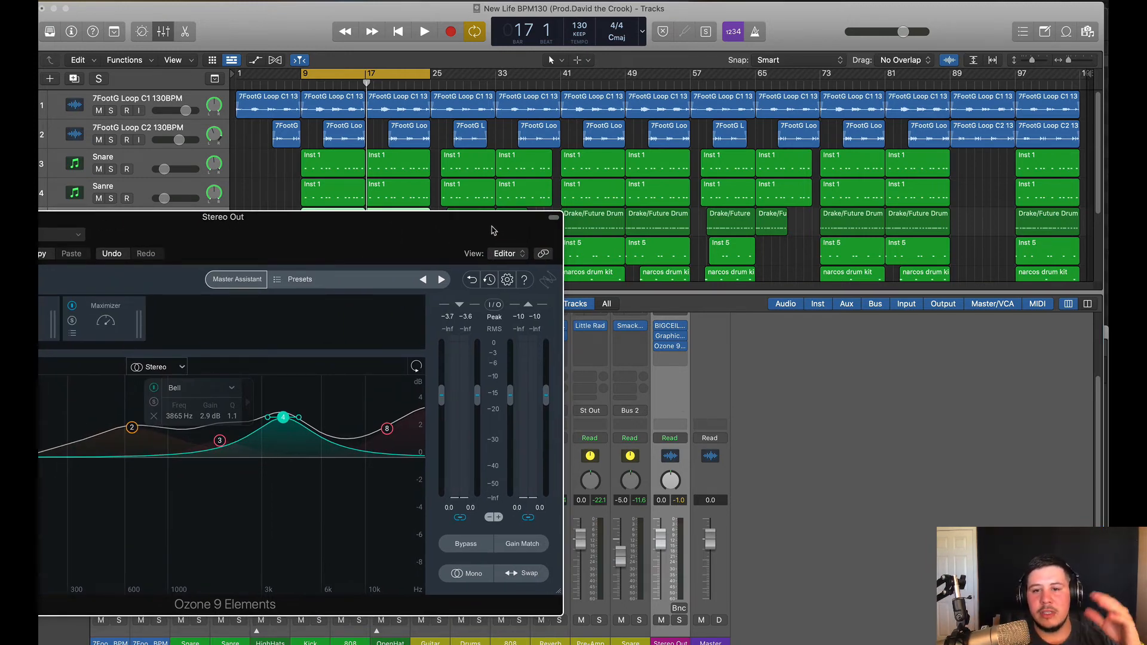
drag(474, 235, 623, 206)
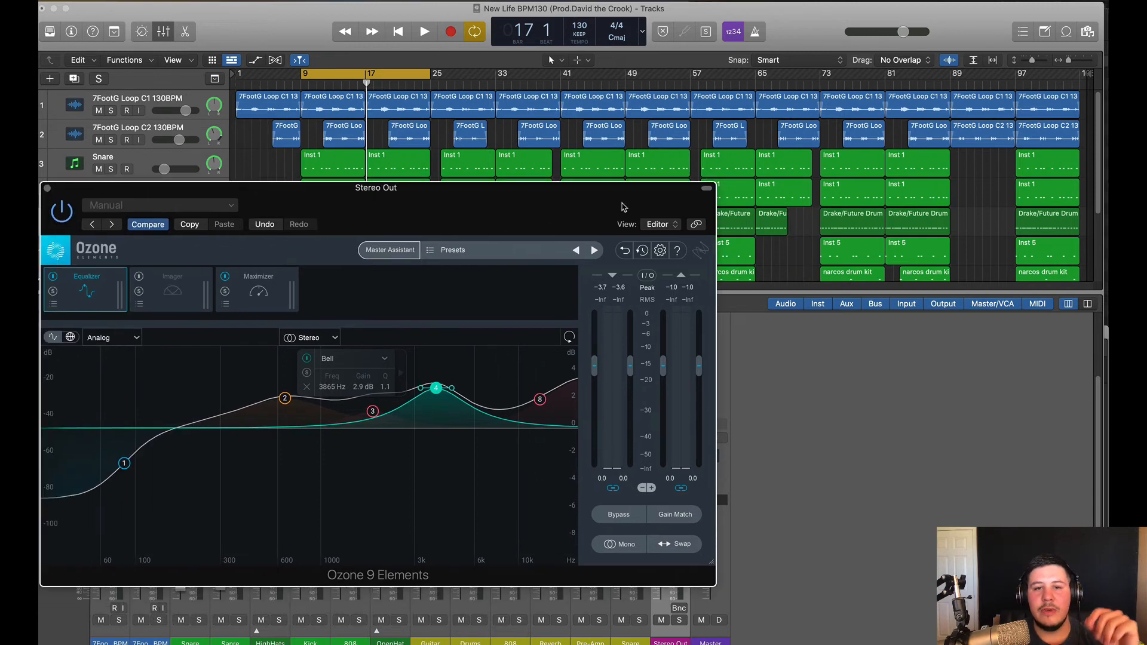
click(49, 189)
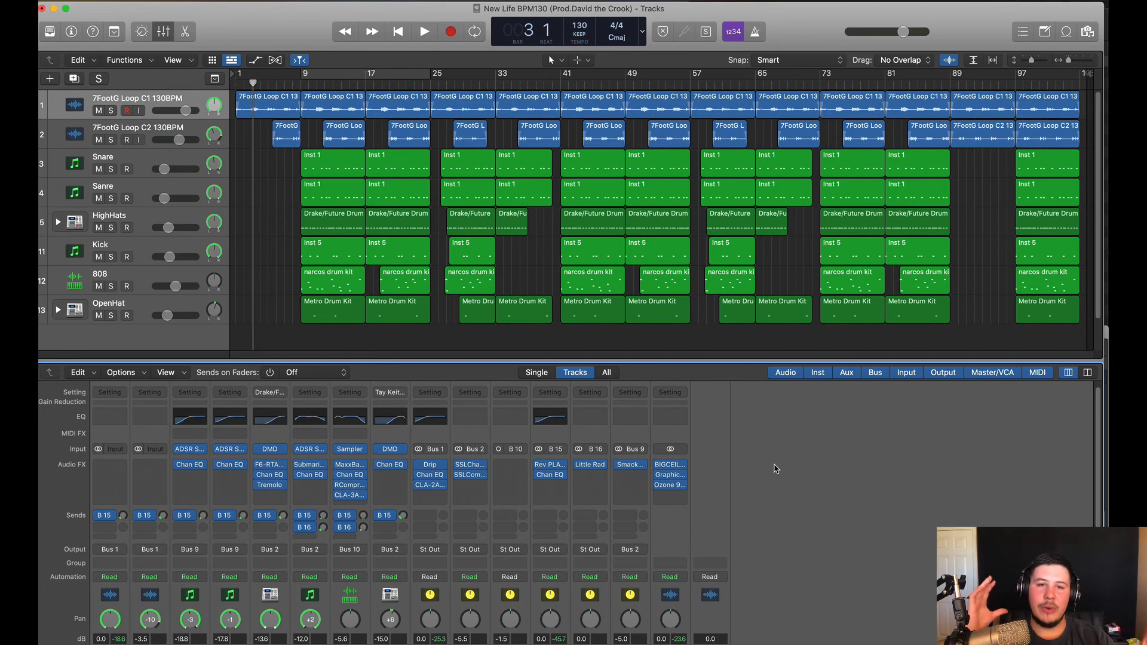
click(700, 339)
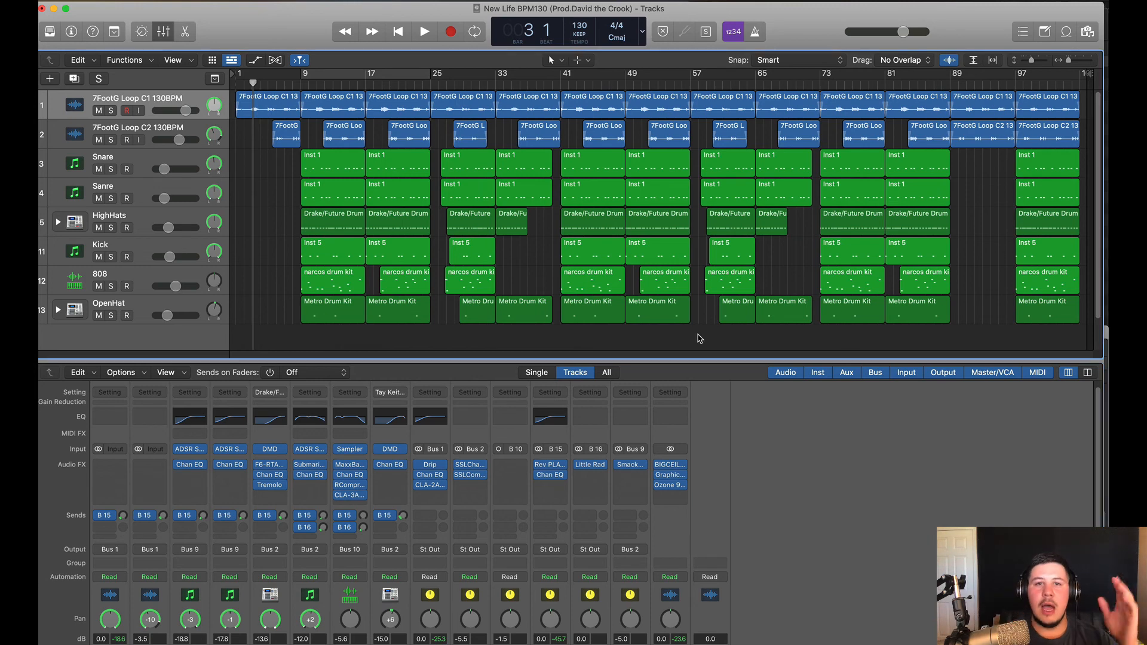